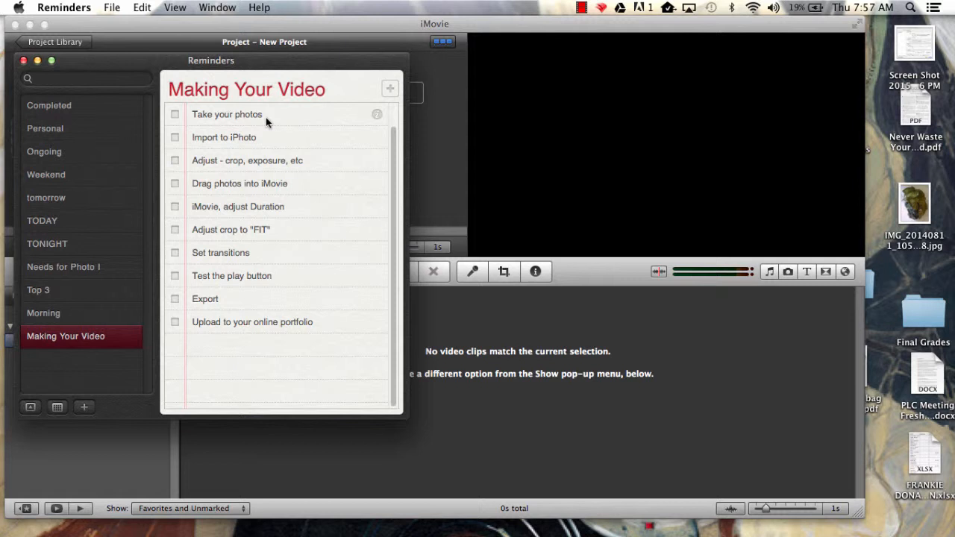
Step: Check off the "Take your photos" reminder in the Making Your Video list and open iPhoto
{"action": "left_click", "coordinate": [174, 114]}
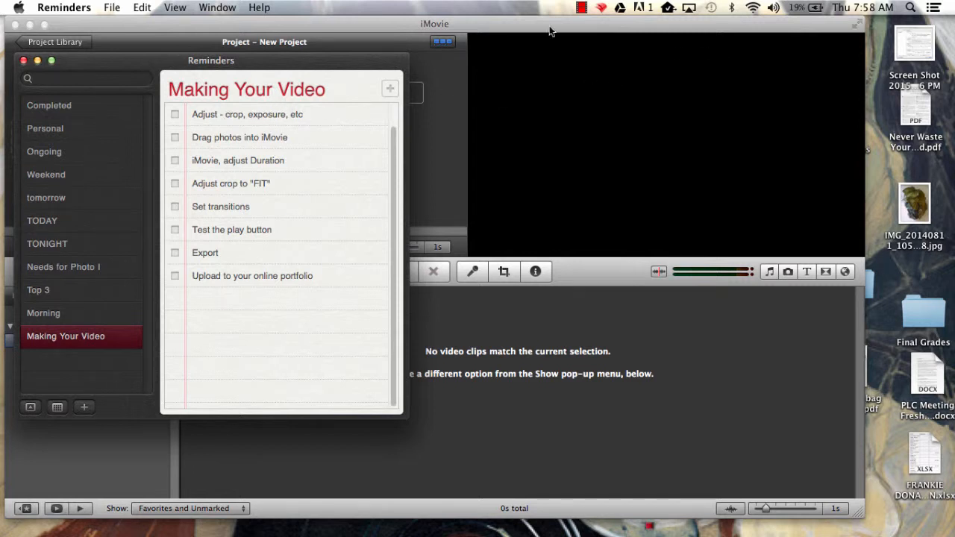
{"action": "left_click", "coordinate": [913, 7]}
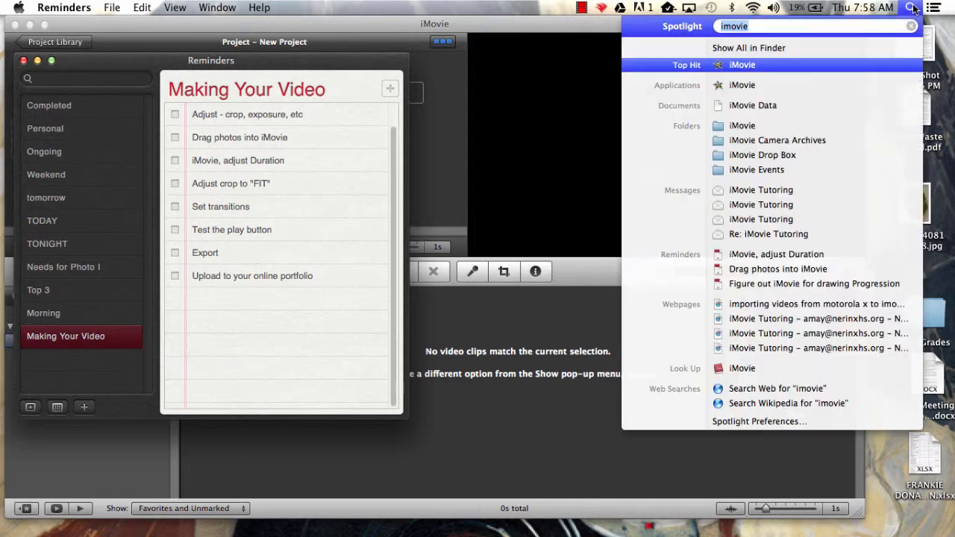
{"action": "type", "text": "iphoto"}
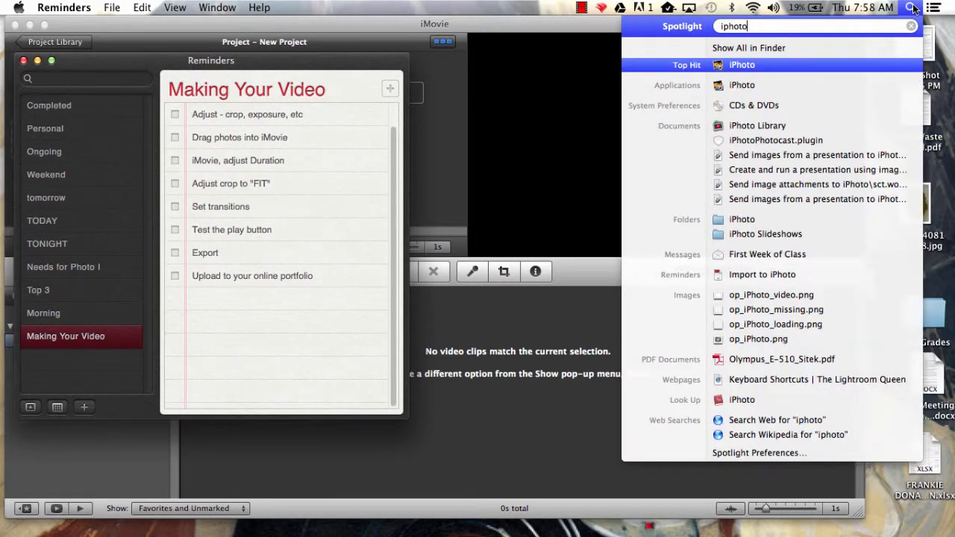
{"action": "key", "text": "Return"}
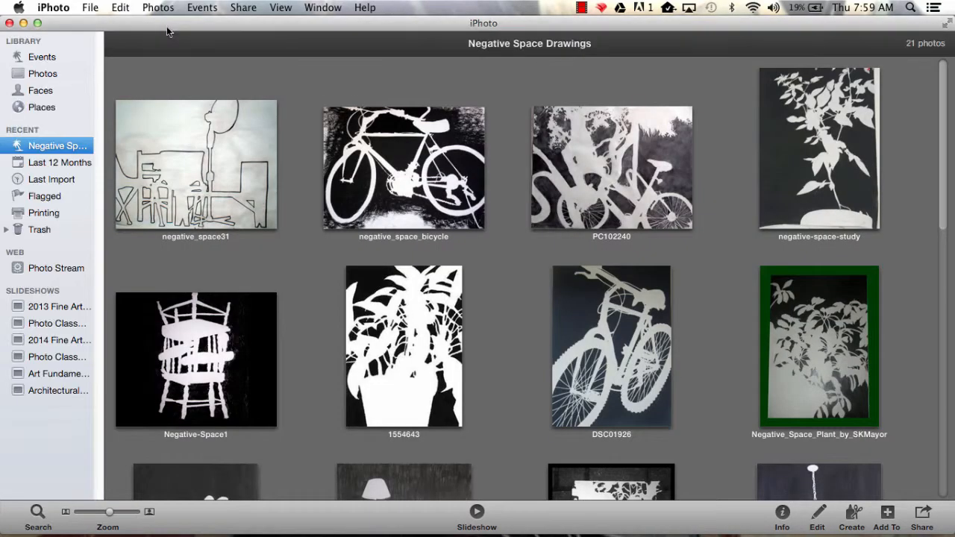
Step: Open photo IMG_4686 from the Students event for editing
{"action": "left_click", "coordinate": [51, 60]}
{"action": "double_click", "coordinate": [604, 157]}
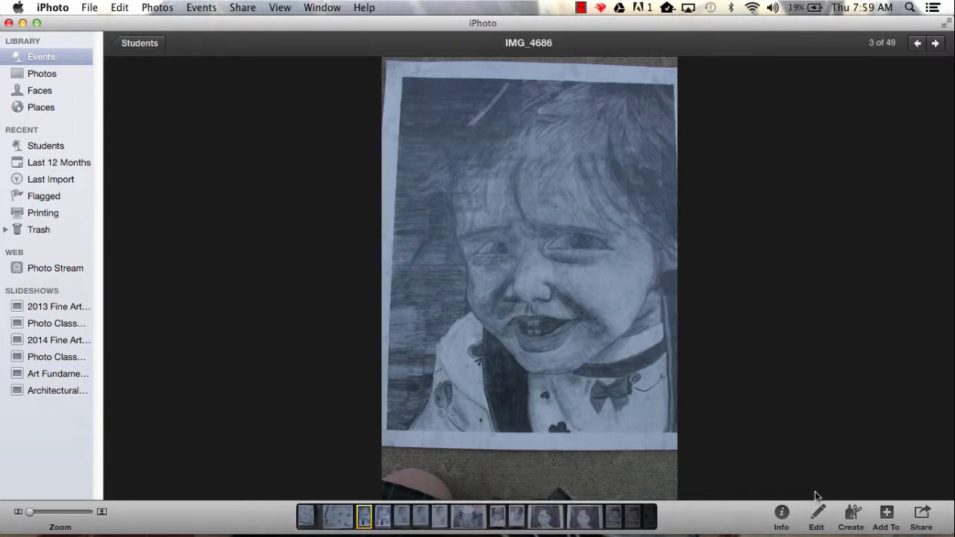
{"action": "left_click", "coordinate": [816, 526]}
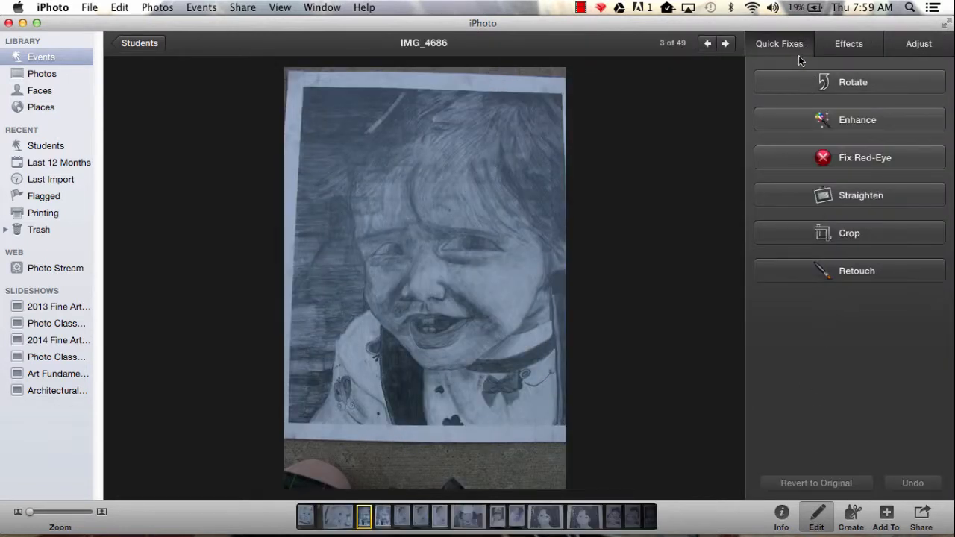
Step: Crop the portrait photo to the drawing, cutting off the paper border and the ground below it
{"action": "left_click", "coordinate": [800, 234]}
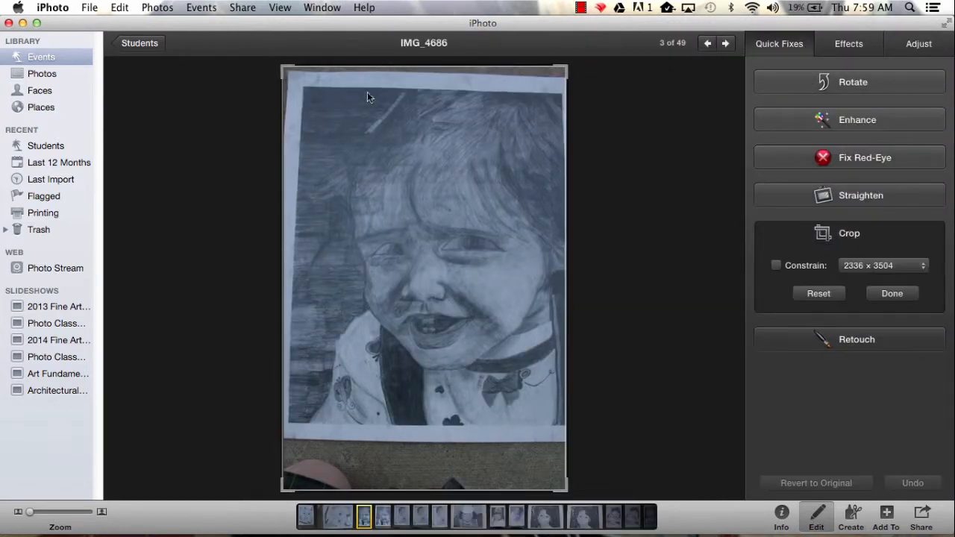
{"action": "left_click_drag", "start_coordinate": [284, 69], "coordinate": [306, 91]}
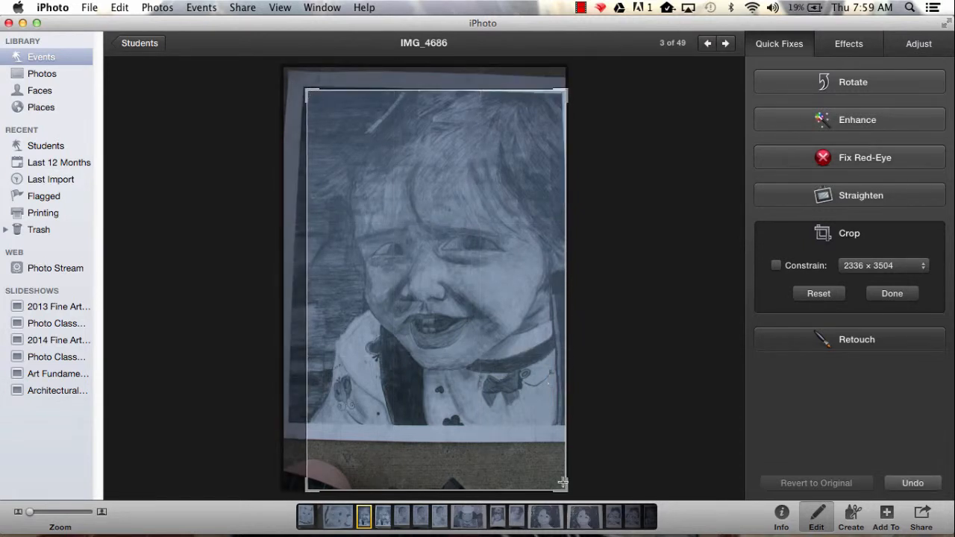
{"action": "left_click_drag", "start_coordinate": [566, 490], "coordinate": [564, 420]}
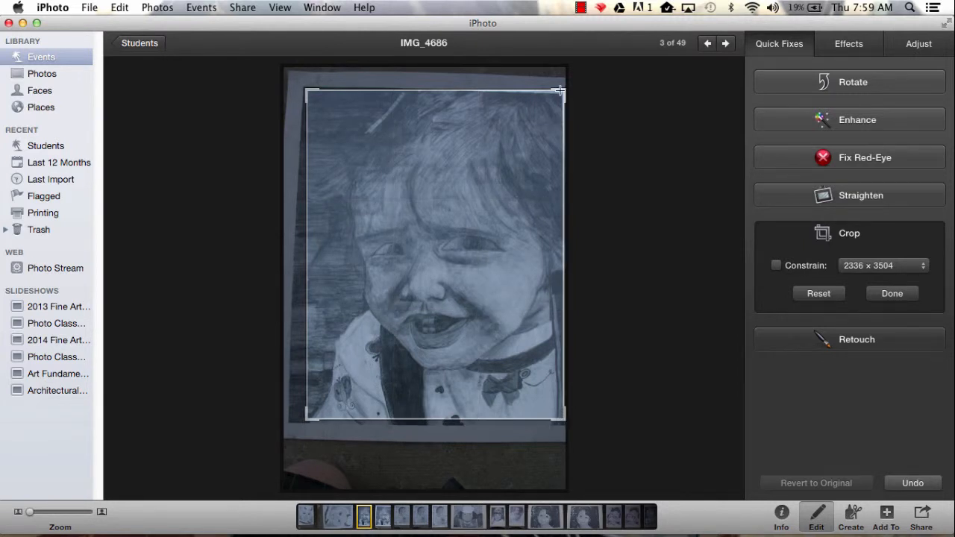
{"action": "left_click_drag", "start_coordinate": [560, 90], "coordinate": [561, 95]}
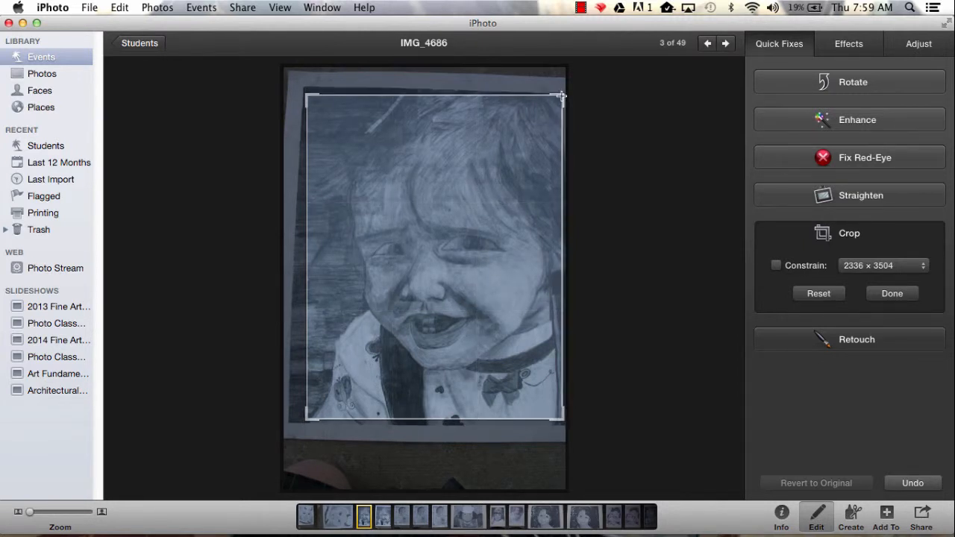
{"action": "key", "text": "Return"}
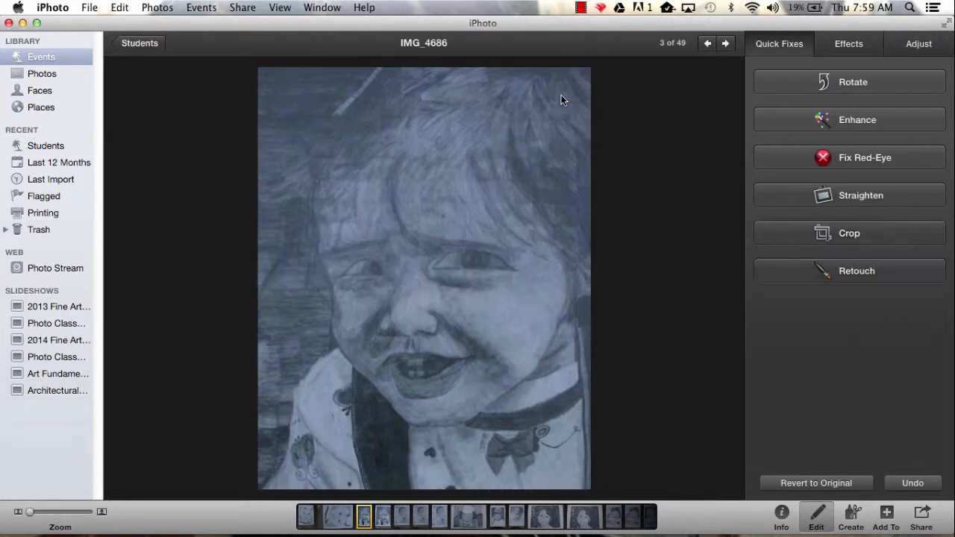
Step: Apply the Darken effect once and the Contrast effect twice to the cropped photo
{"action": "left_click", "coordinate": [863, 51]}
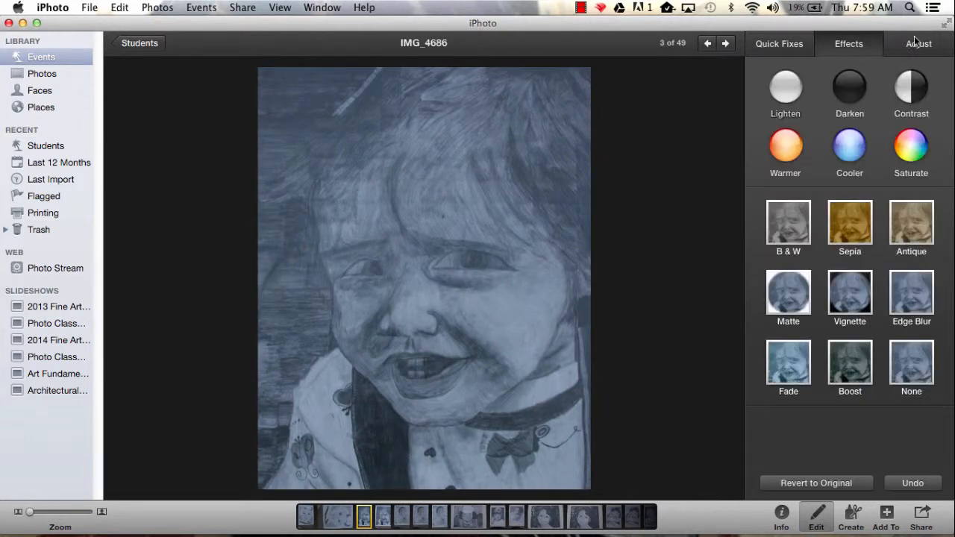
{"action": "left_click", "coordinate": [848, 86]}
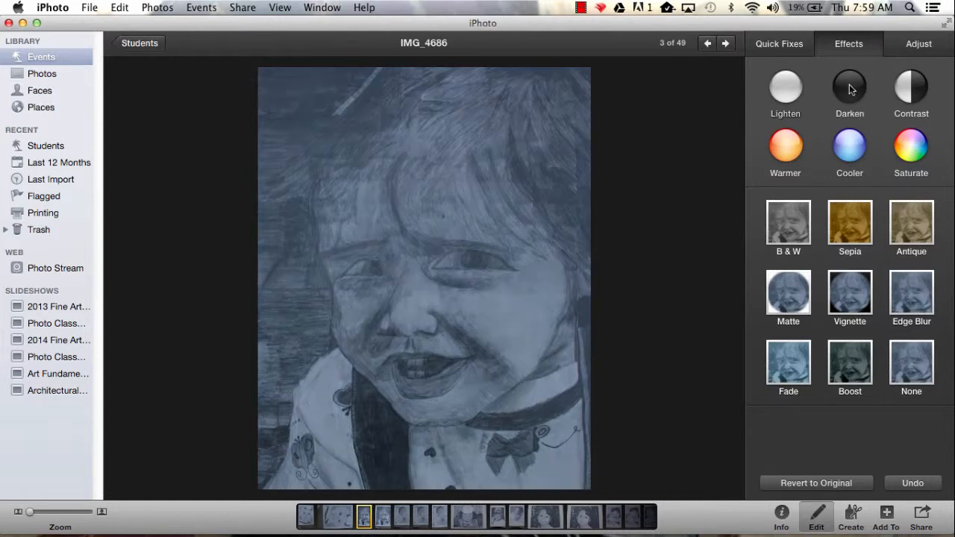
{"action": "left_click", "coordinate": [915, 94]}
{"action": "left_click", "coordinate": [915, 94]}
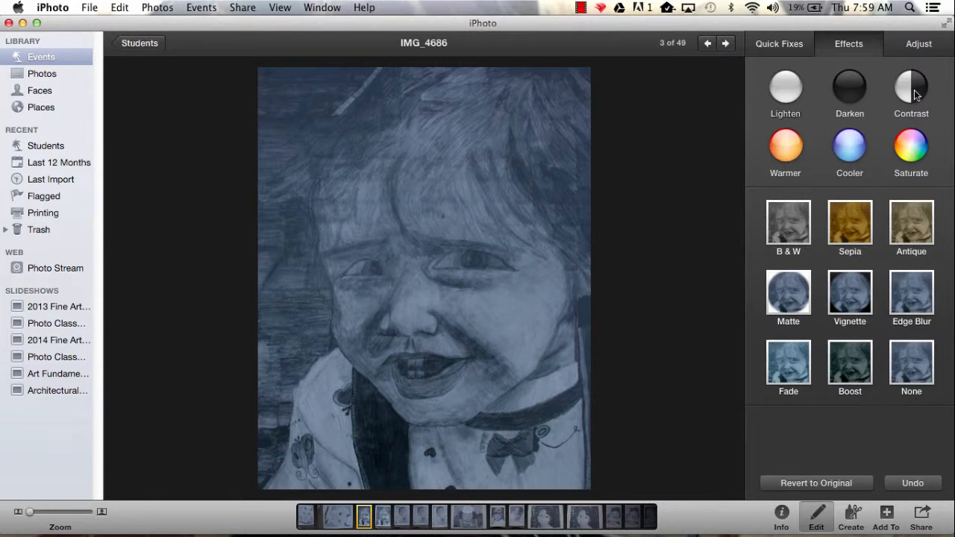
Step: Set the photo's Definition to 30 and return to the Students event
{"action": "left_click", "coordinate": [929, 50]}
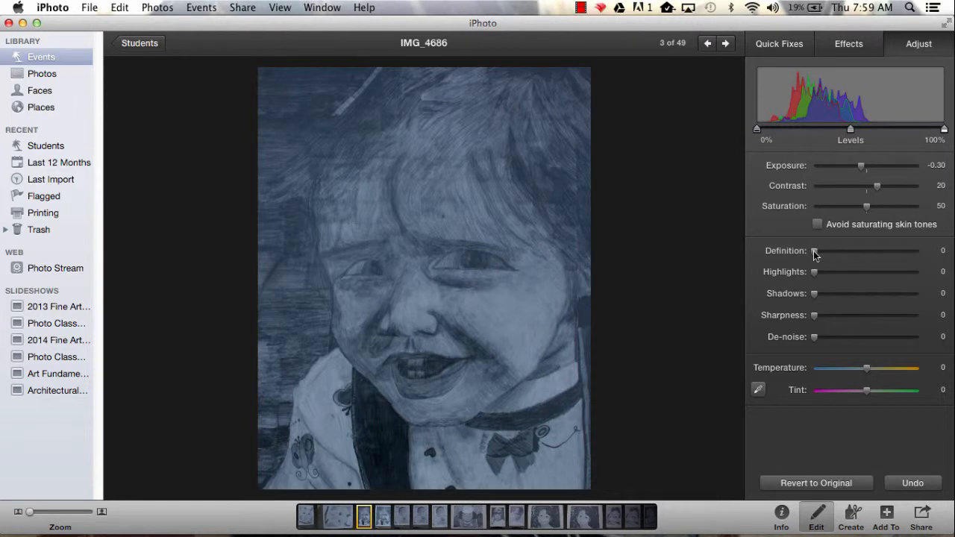
{"action": "left_click_drag", "start_coordinate": [814, 253], "coordinate": [846, 259]}
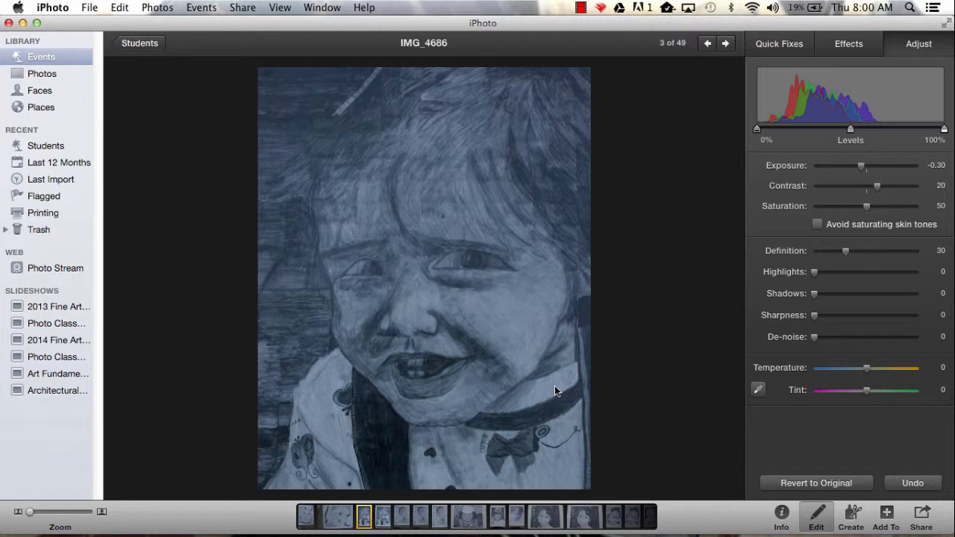
{"action": "left_click", "coordinate": [146, 47]}
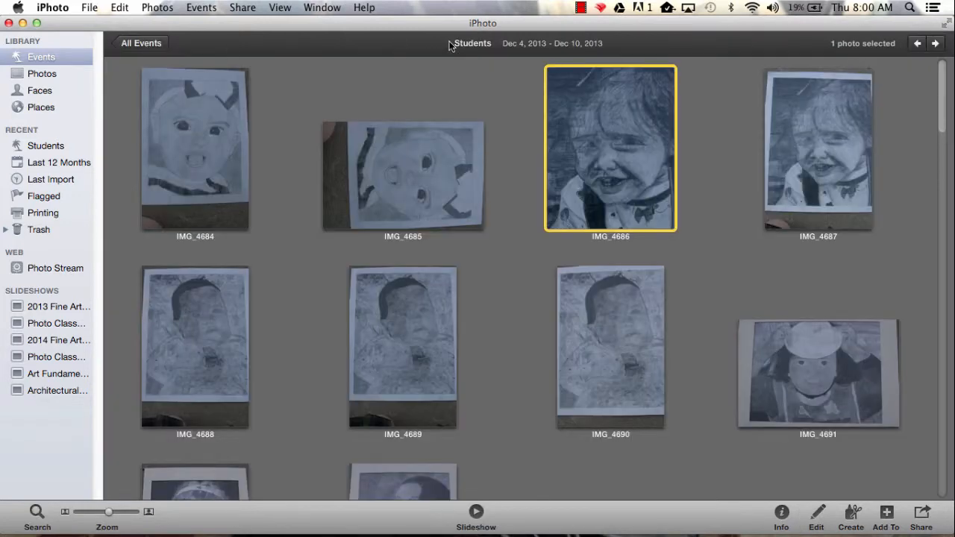
Step: Move the iPhoto window down to uncover Reminders and check off "Adjust - crop, exposure, etc"
{"action": "left_click_drag", "start_coordinate": [542, 24], "coordinate": [555, 291]}
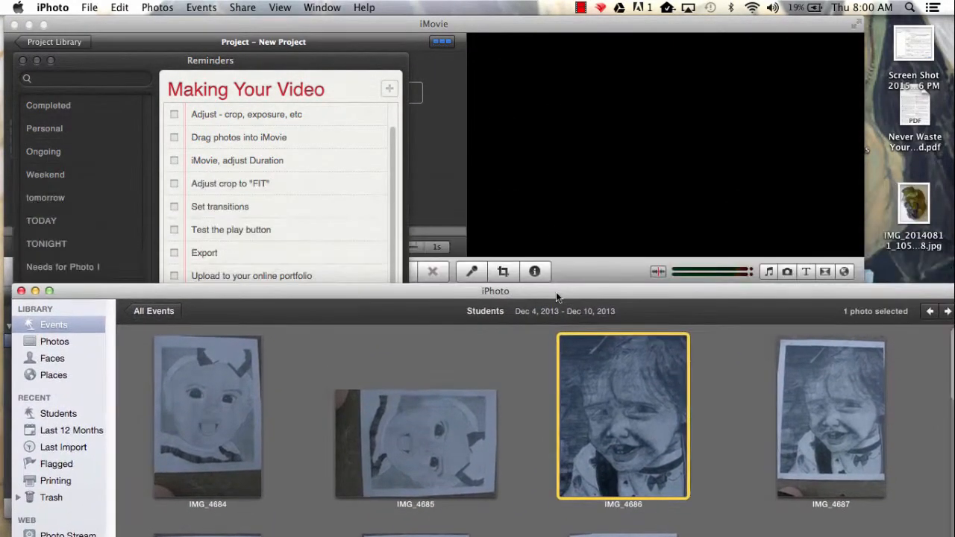
{"action": "left_click", "coordinate": [173, 115]}
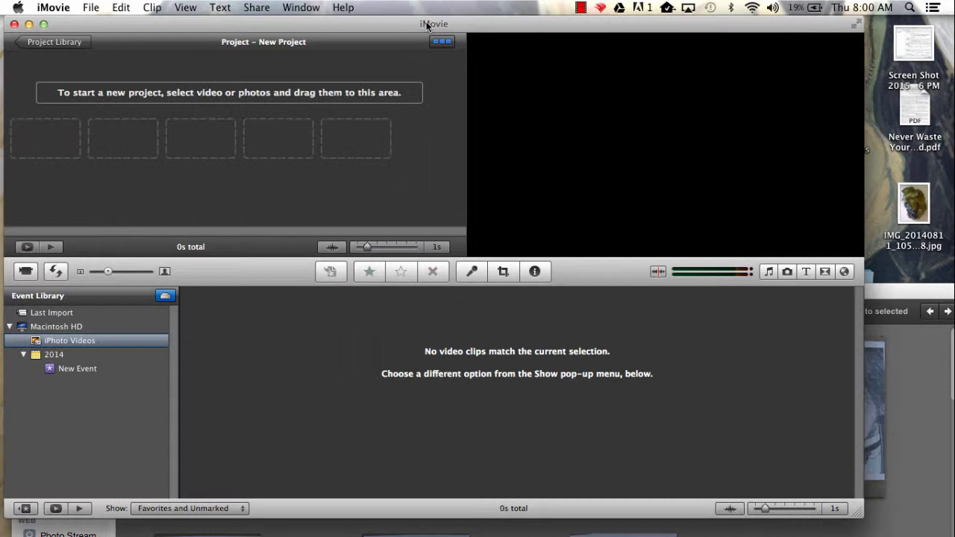
Step: Switch to iMovie and issue the New Project command
{"action": "left_click", "coordinate": [429, 27]}
{"action": "left_click", "coordinate": [90, 8]}
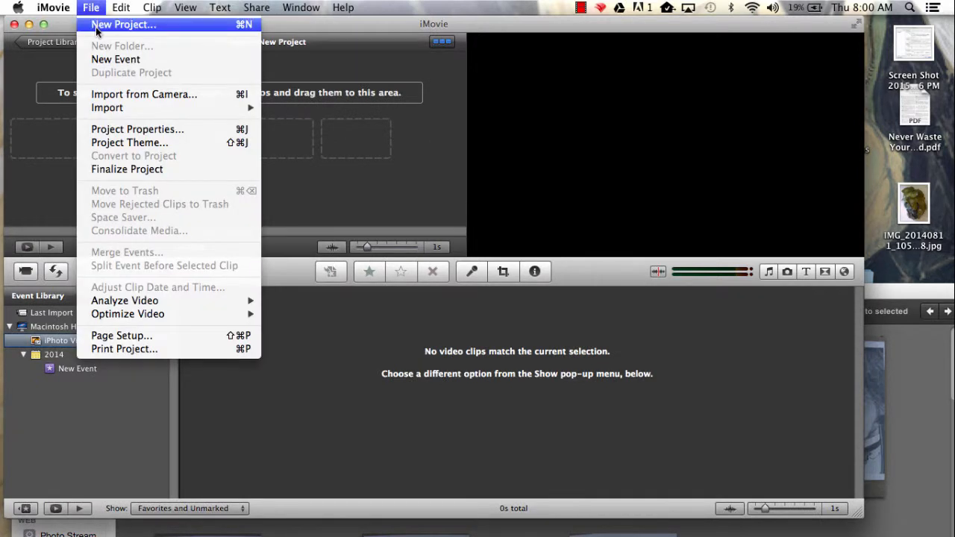
{"action": "left_click", "coordinate": [96, 24]}
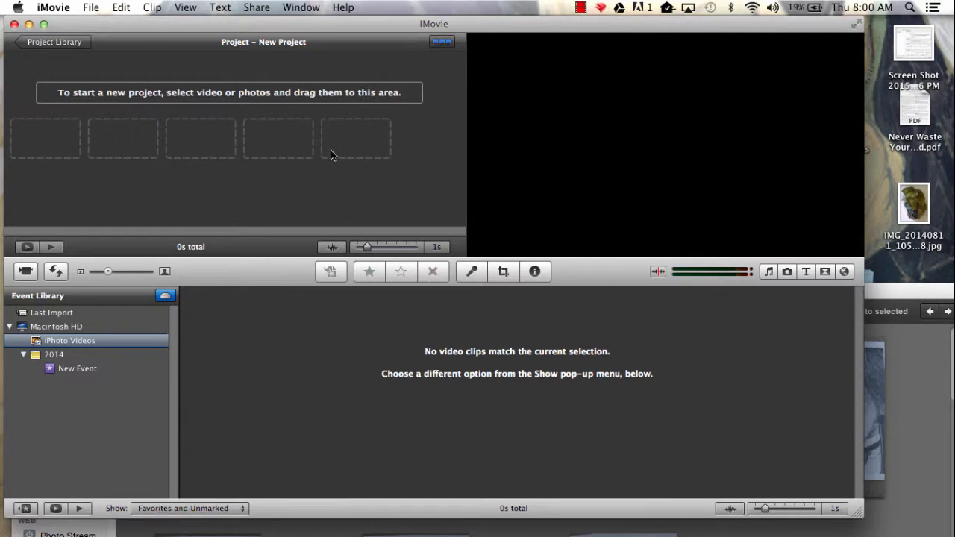
Step: Switch to iPhoto, open the Negative Space Drawings event and place its window so the iMovie project area stays uncovered
{"action": "left_click", "coordinate": [903, 284]}
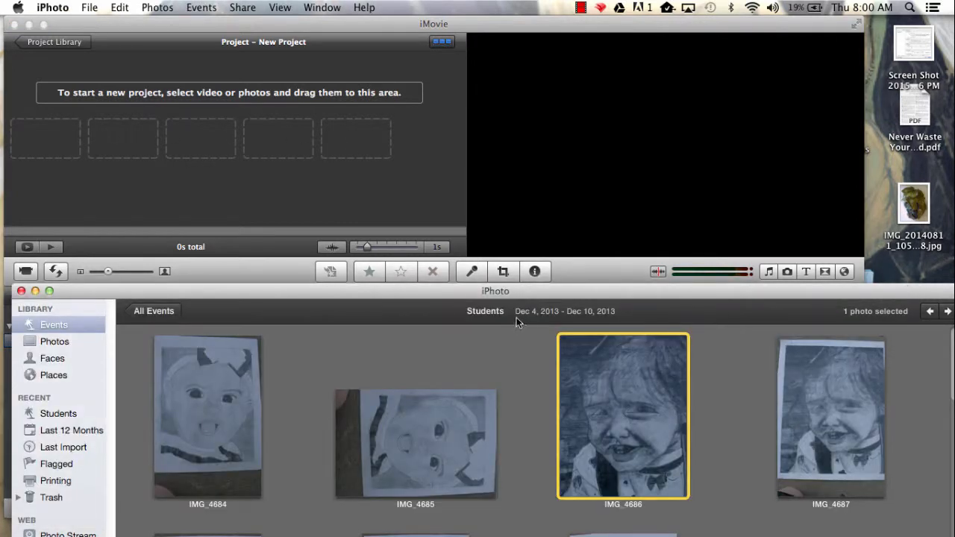
{"action": "left_click_drag", "start_coordinate": [565, 293], "coordinate": [709, 190]}
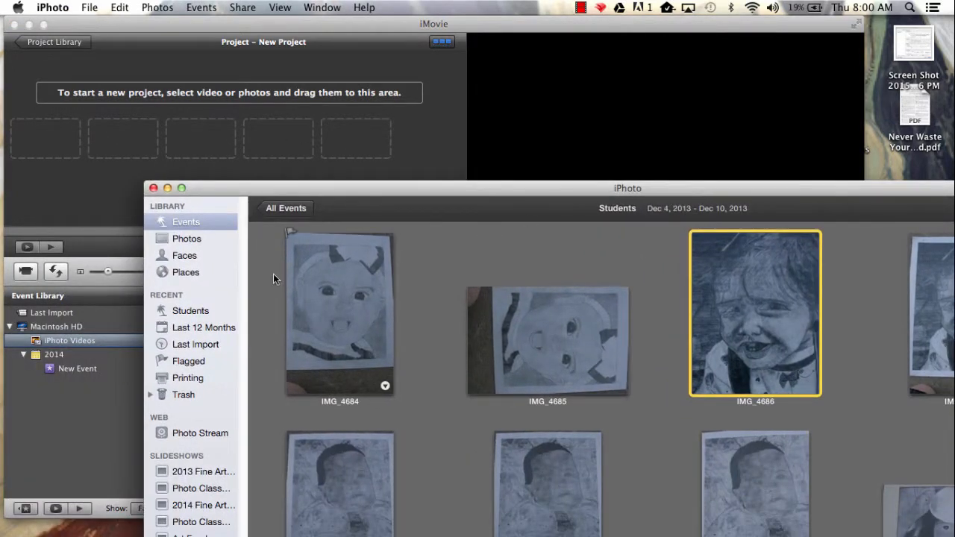
{"action": "left_click", "coordinate": [190, 223]}
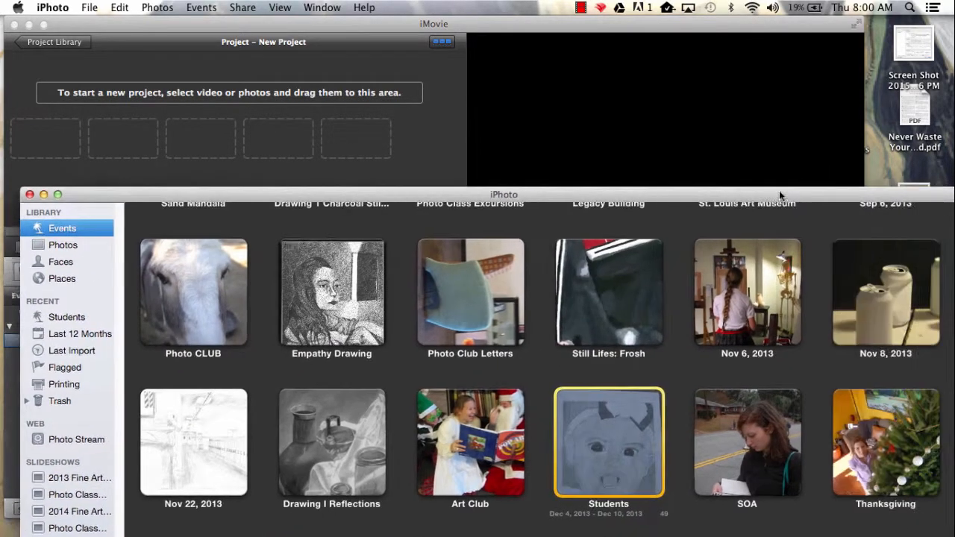
{"action": "left_click_drag", "start_coordinate": [778, 190], "coordinate": [627, 193]}
{"action": "scroll", "coordinate": [938, 445], "scroll_direction": "down", "scroll_amount": 5}
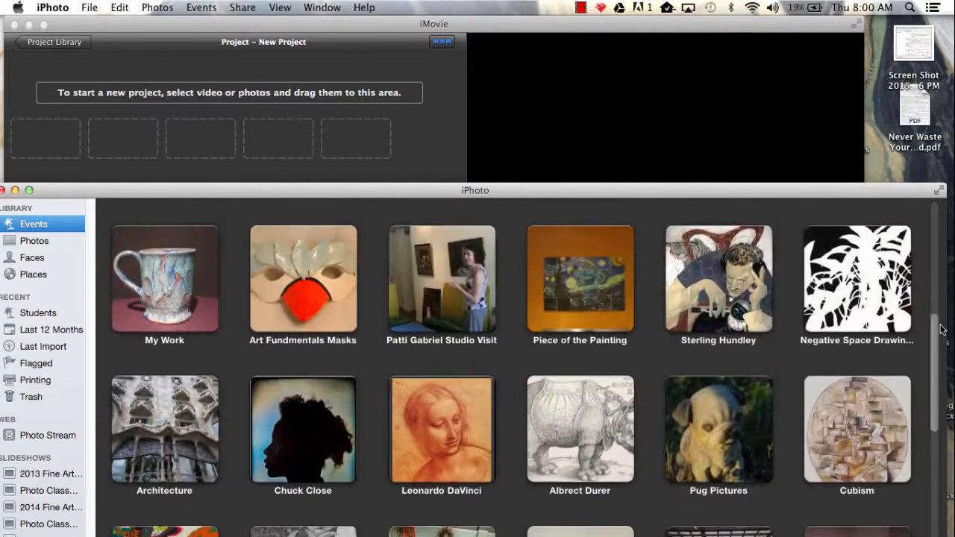
{"action": "double_click", "coordinate": [858, 295]}
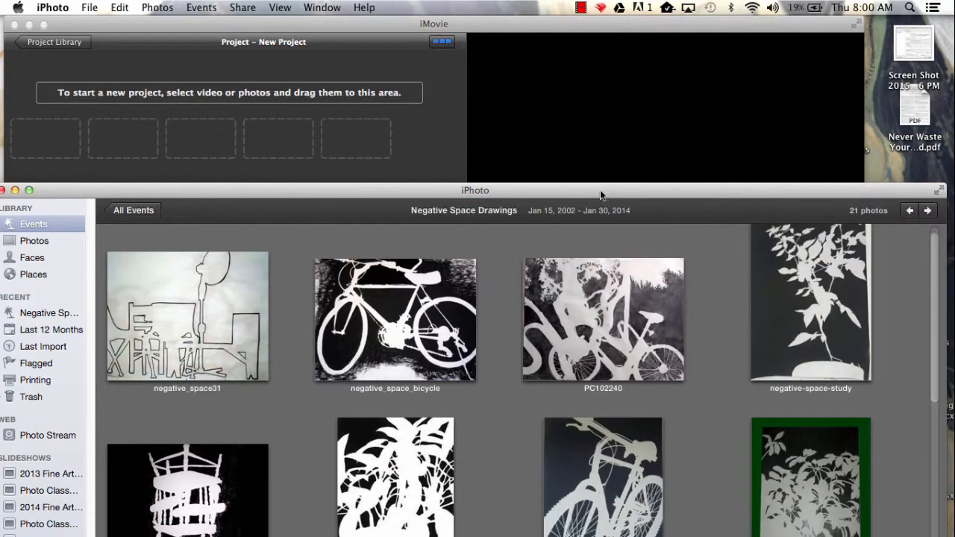
{"action": "left_click_drag", "start_coordinate": [600, 189], "coordinate": [708, 245]}
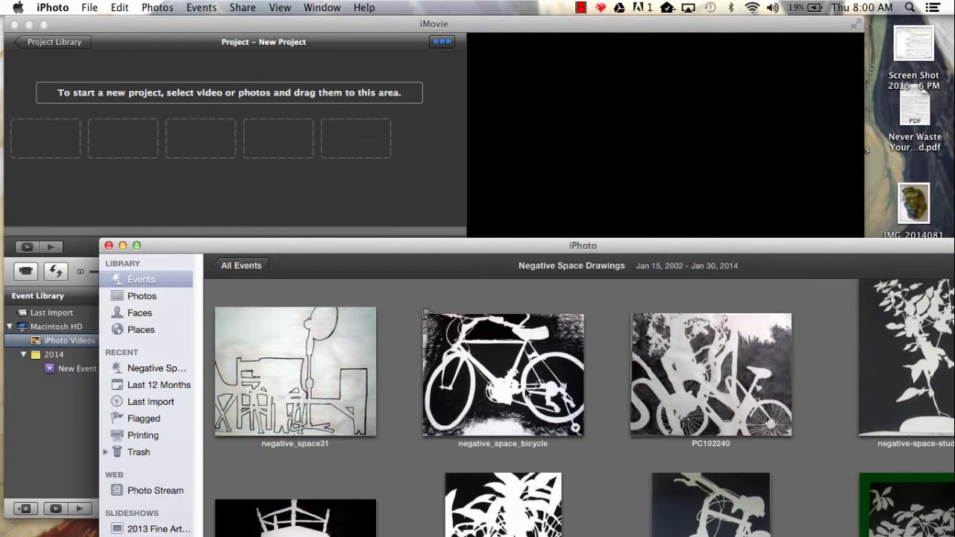
Step: Add negative_space_bicycle, PC102240, negative-space-study and the bicycle photo below PC102240 to the iMovie project in that order
{"action": "left_click_drag", "start_coordinate": [527, 393], "coordinate": [93, 159]}
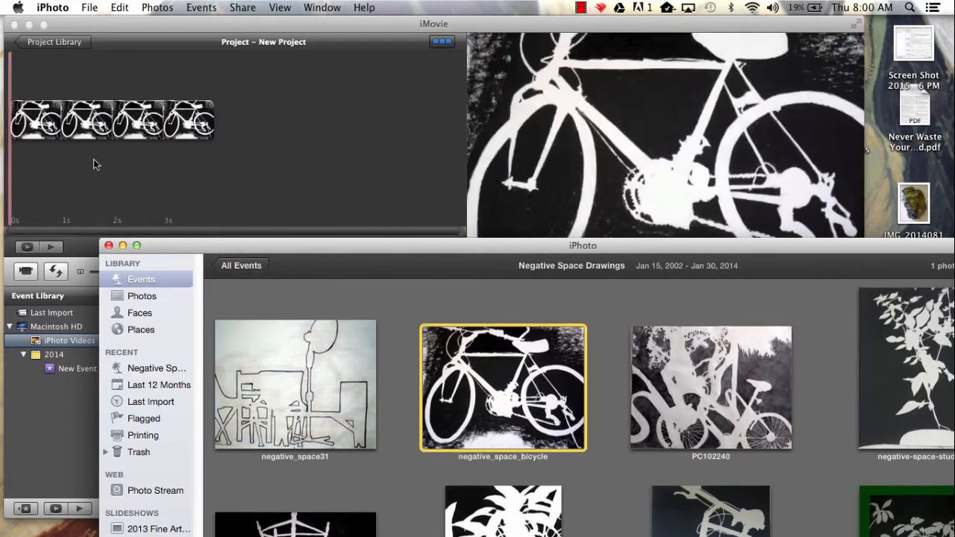
{"action": "left_click_drag", "start_coordinate": [710, 388], "coordinate": [292, 126]}
{"action": "left_click_drag", "start_coordinate": [906, 377], "coordinate": [448, 220]}
{"action": "scroll", "coordinate": [411, 522], "scroll_direction": "down", "scroll_amount": 1}
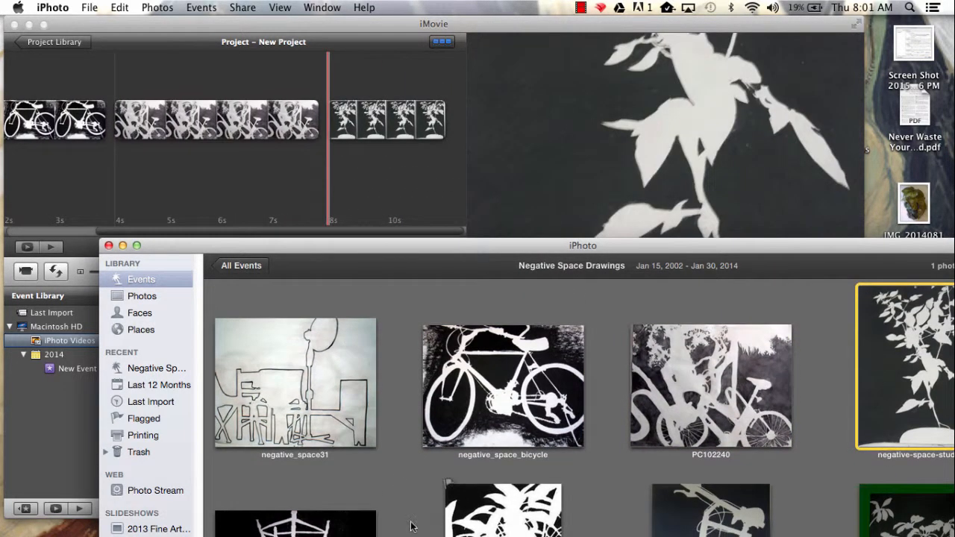
{"action": "left_click_drag", "start_coordinate": [733, 516], "coordinate": [355, 162]}
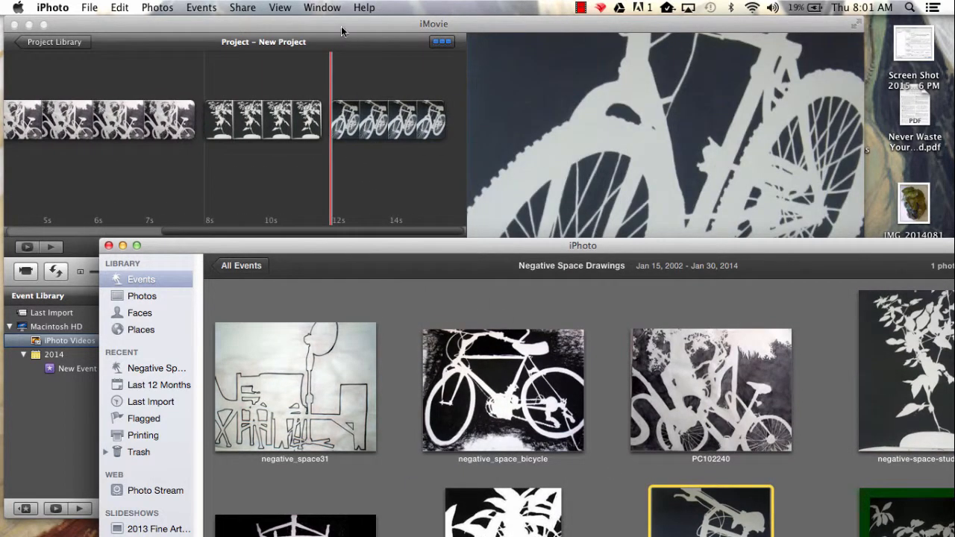
Step: Switch to Reminders and check off "Drag photos into iMovie" in the Making Your Video list
{"action": "left_click", "coordinate": [342, 31]}
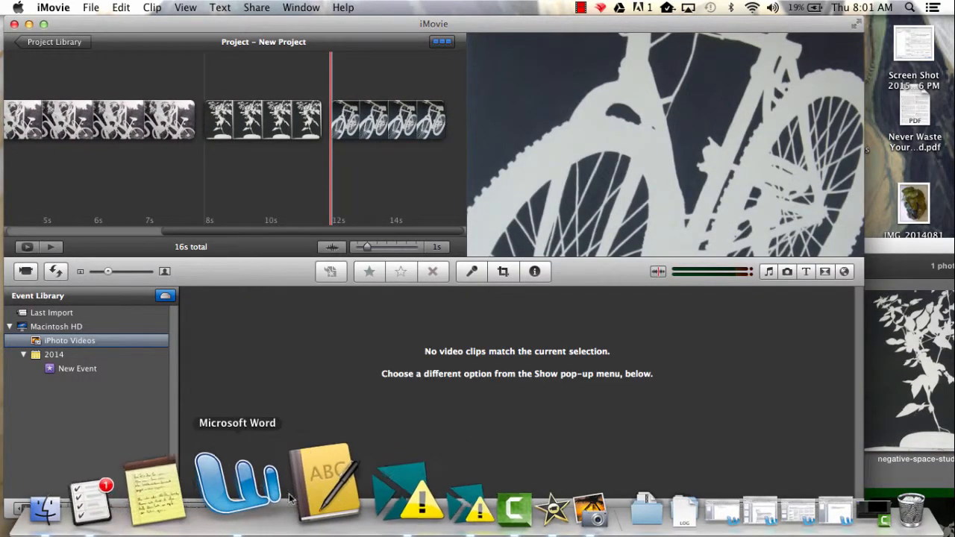
{"action": "left_click", "coordinate": [160, 499]}
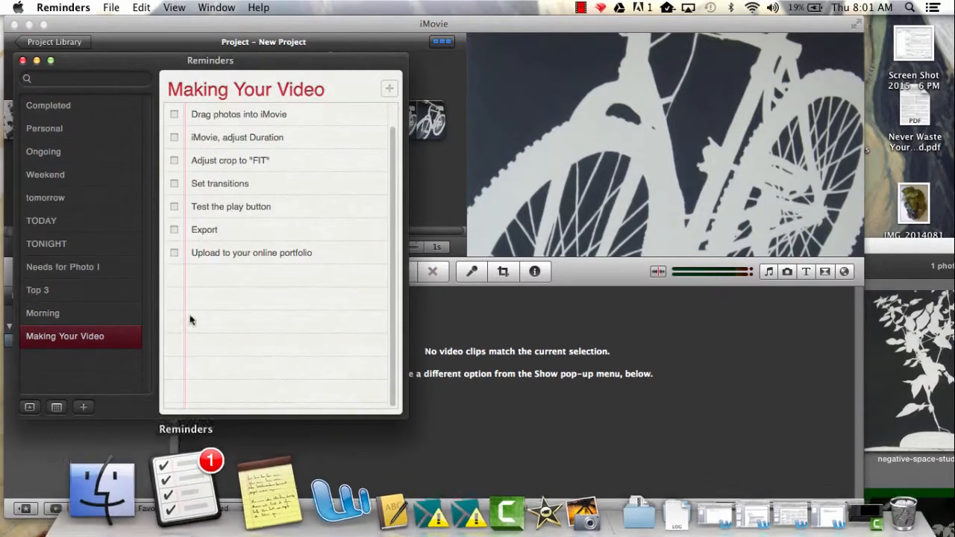
{"action": "left_click", "coordinate": [174, 116]}
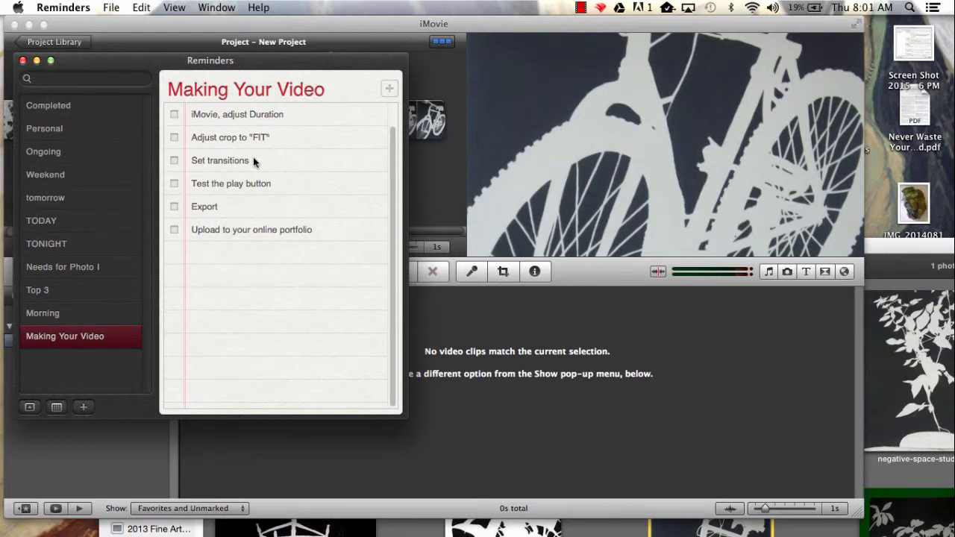
Step: Switch to iMovie, set the duration of all the project's clips to 2 seconds, applied to all stills, and play the project
{"action": "left_click", "coordinate": [438, 170]}
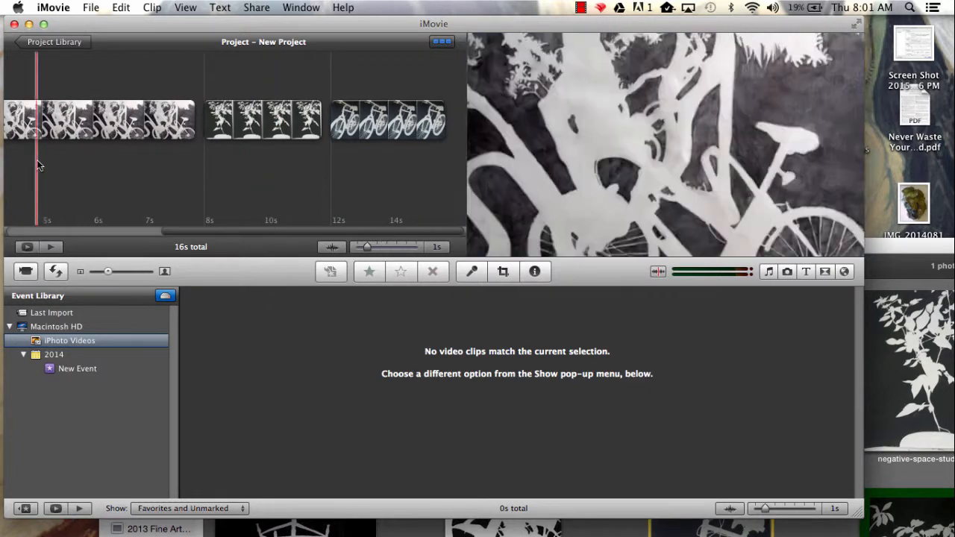
{"action": "left_click_drag", "start_coordinate": [194, 232], "coordinate": [37, 226]}
{"action": "left_click", "coordinate": [86, 117]}
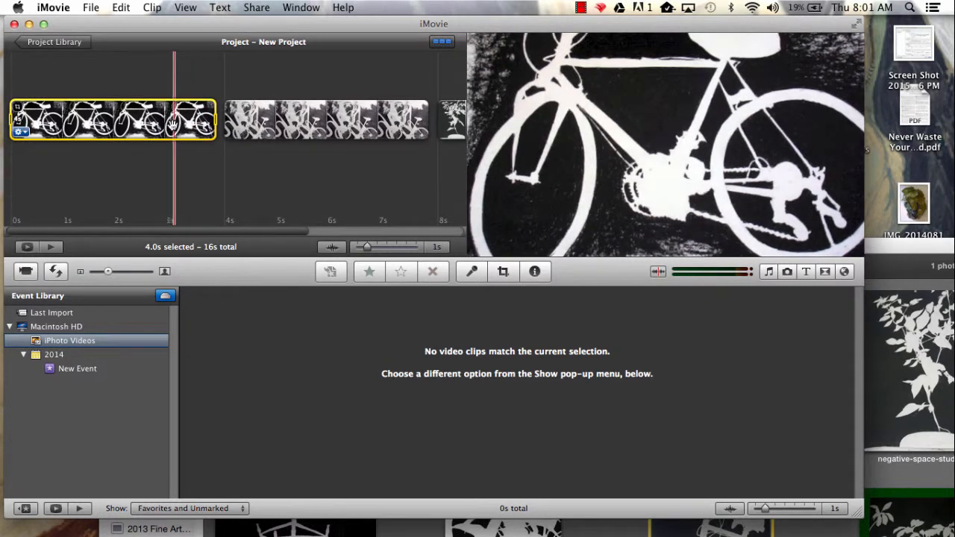
{"action": "left_click", "coordinate": [254, 131]}
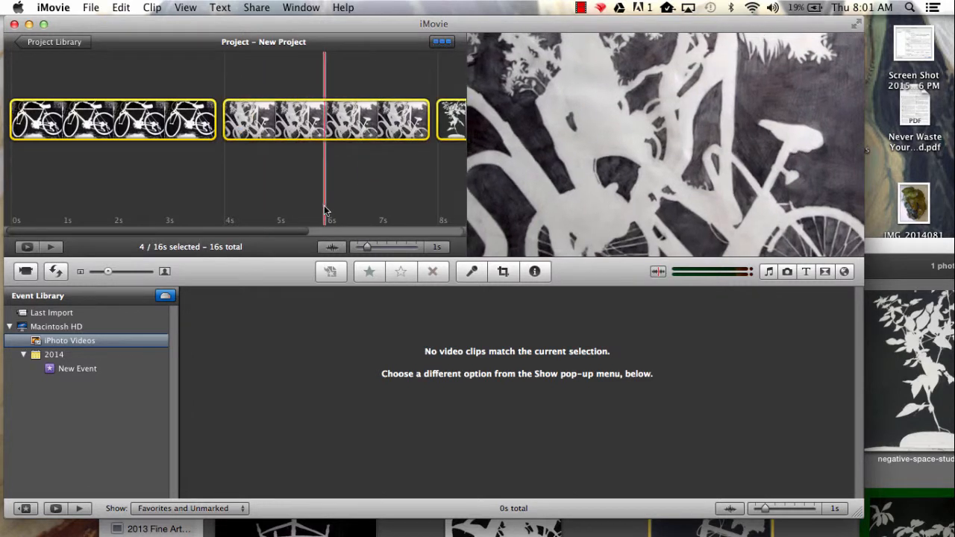
{"action": "left_click_drag", "start_coordinate": [280, 232], "coordinate": [231, 218]}
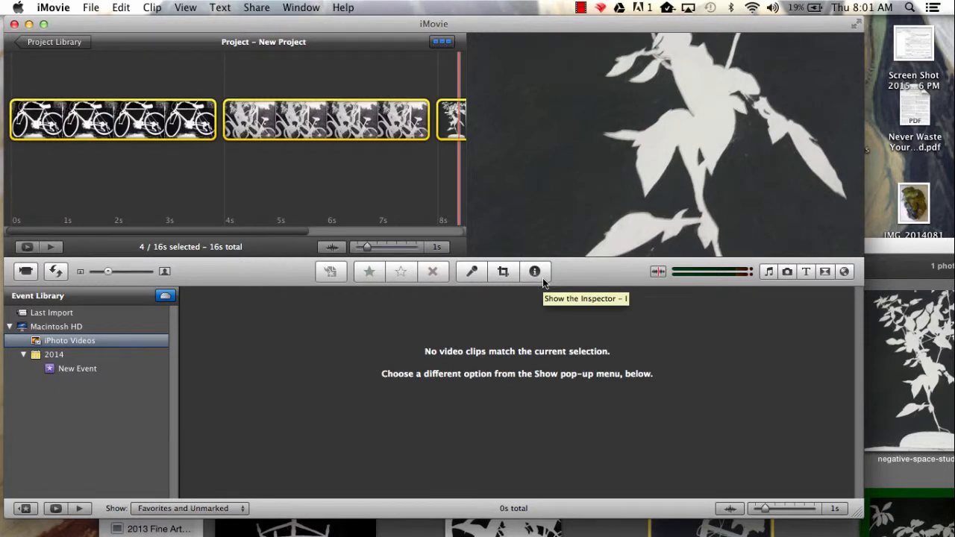
{"action": "left_click", "coordinate": [543, 278]}
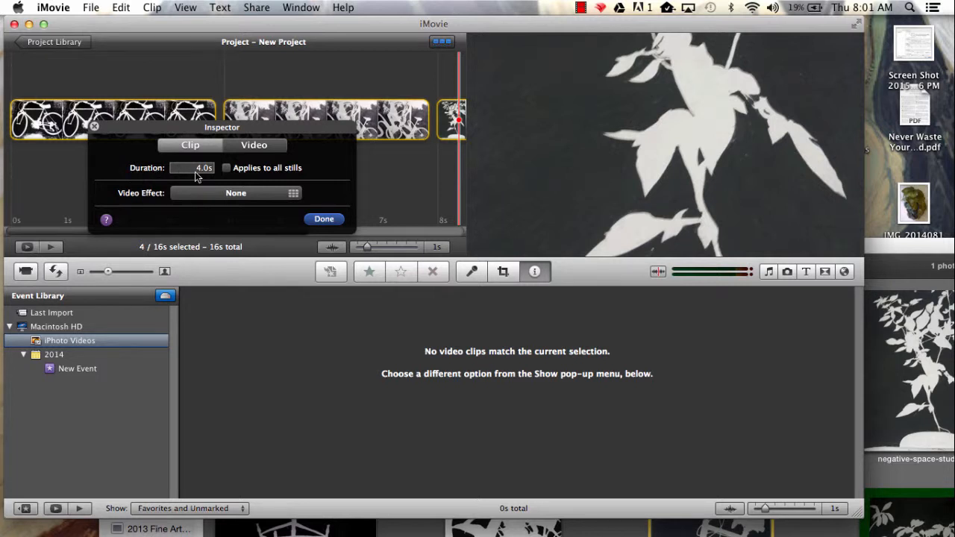
{"action": "left_click_drag", "start_coordinate": [199, 171], "coordinate": [216, 171]}
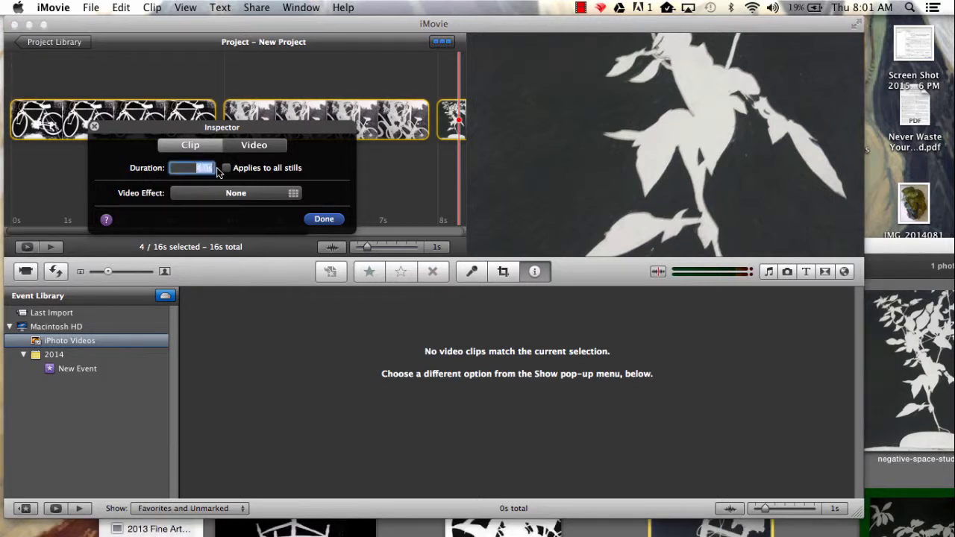
{"action": "type", "text": "2"}
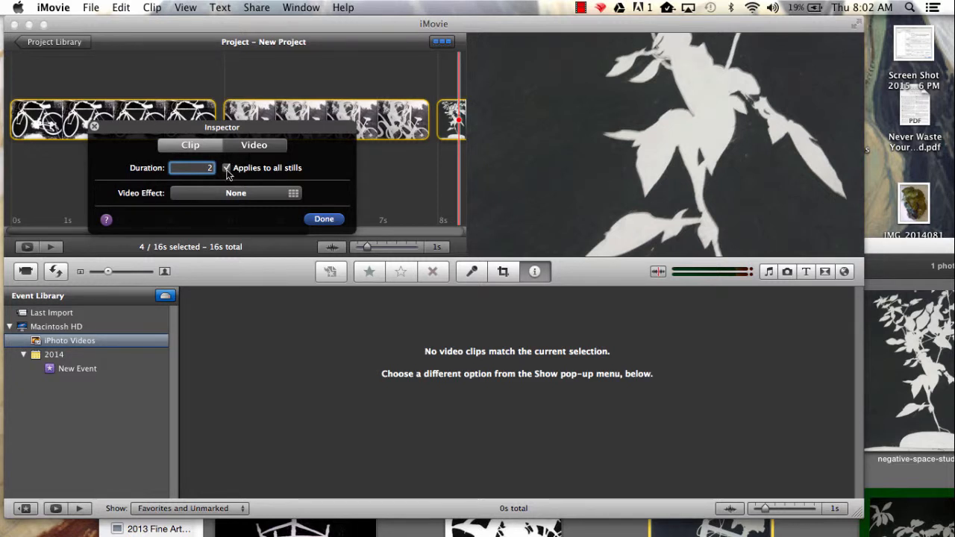
{"action": "left_click", "coordinate": [326, 220]}
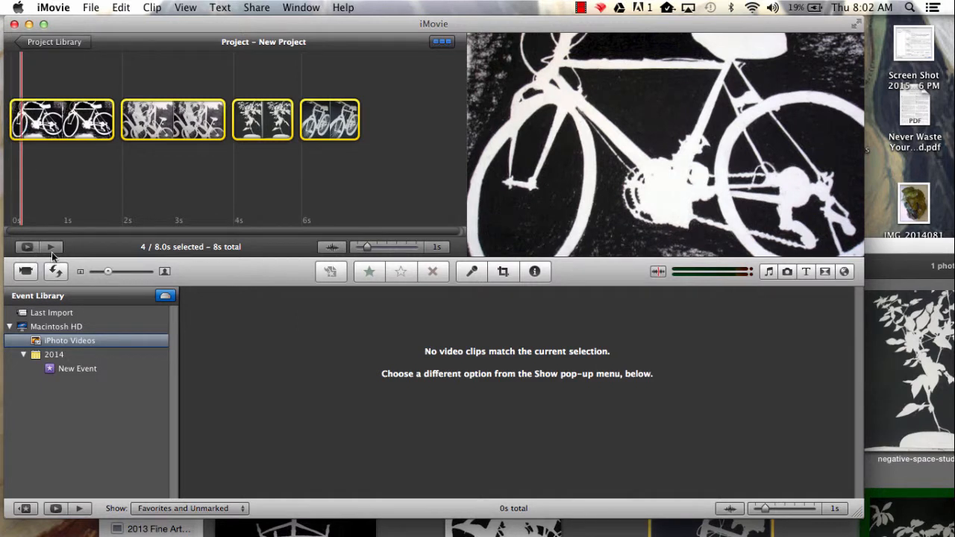
{"action": "left_click", "coordinate": [53, 252]}
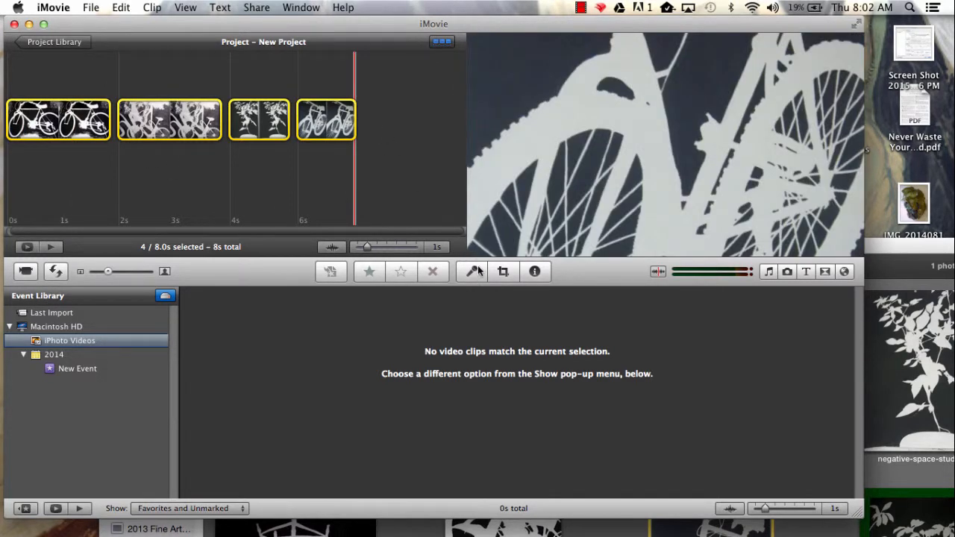
Step: Set the crop of all four selected clips to Fit, check the framing of each clip and play the project
{"action": "left_click", "coordinate": [503, 272]}
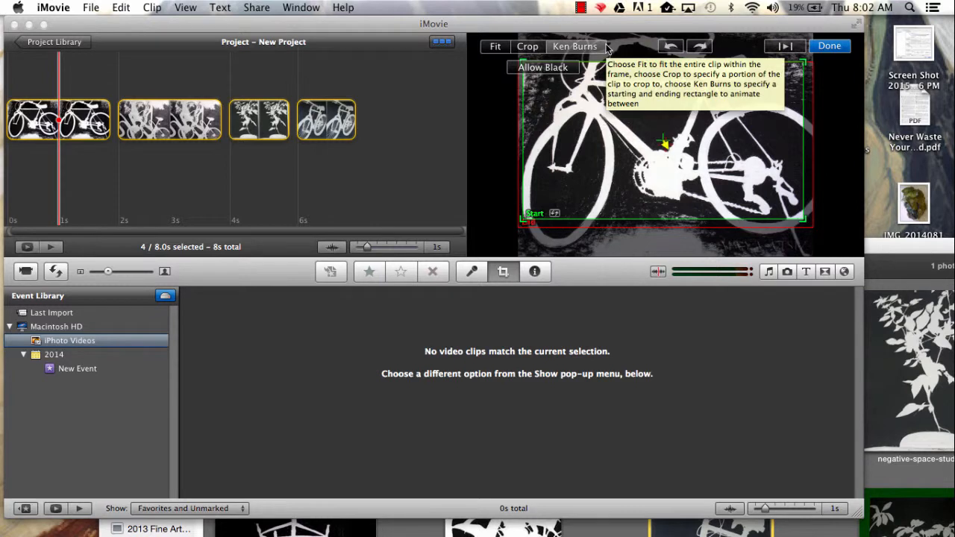
{"action": "left_click", "coordinate": [494, 46]}
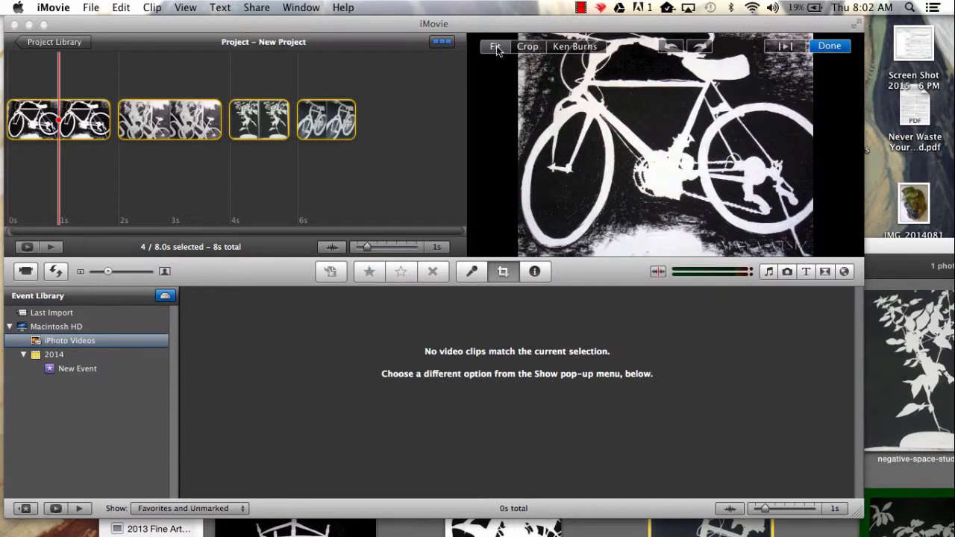
{"action": "left_click", "coordinate": [183, 123]}
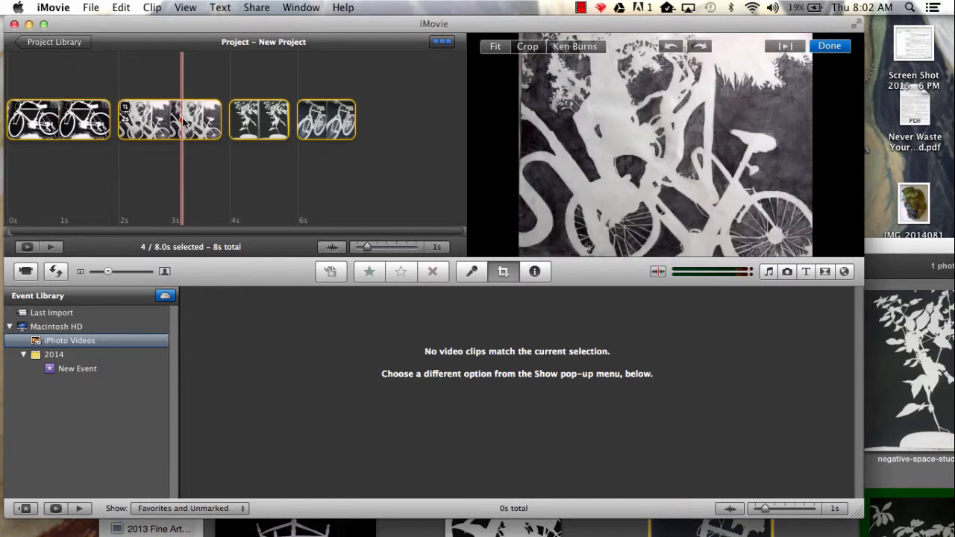
{"action": "left_click", "coordinate": [265, 129]}
{"action": "left_click", "coordinate": [340, 123]}
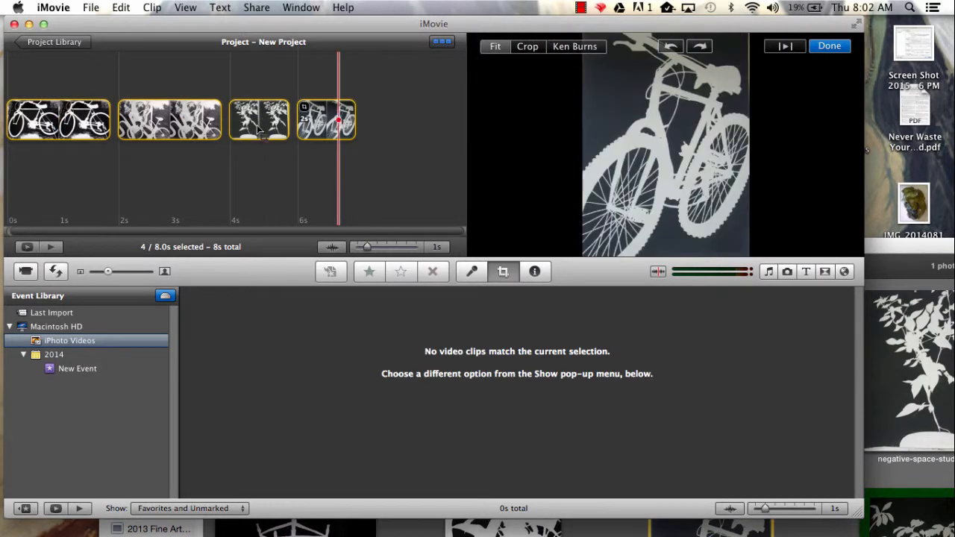
{"action": "left_click", "coordinate": [37, 126]}
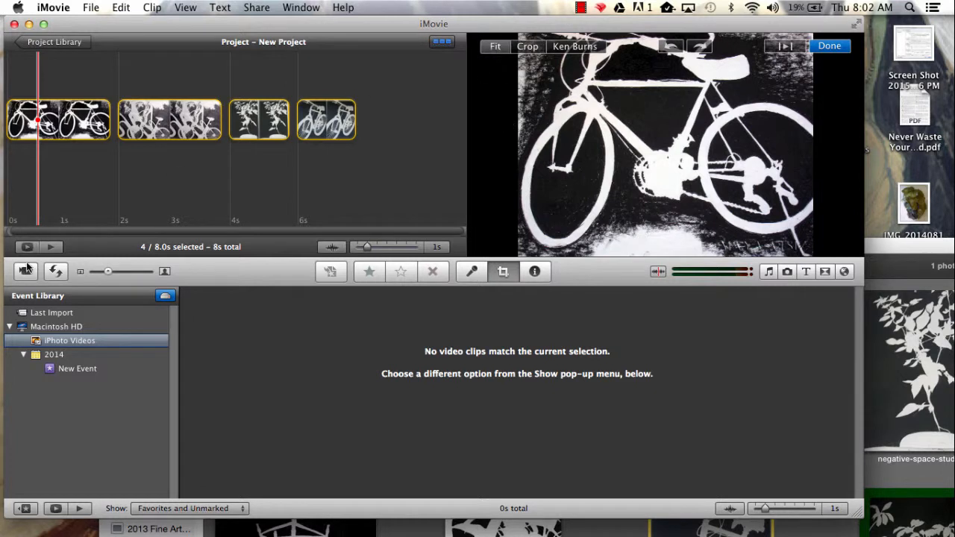
{"action": "left_click", "coordinate": [51, 247]}
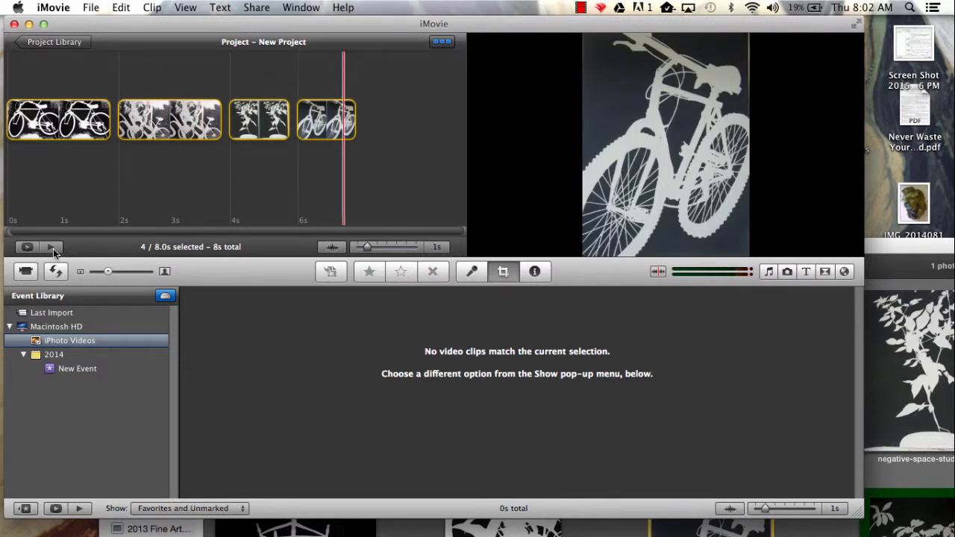
{"action": "left_click", "coordinate": [11, 128]}
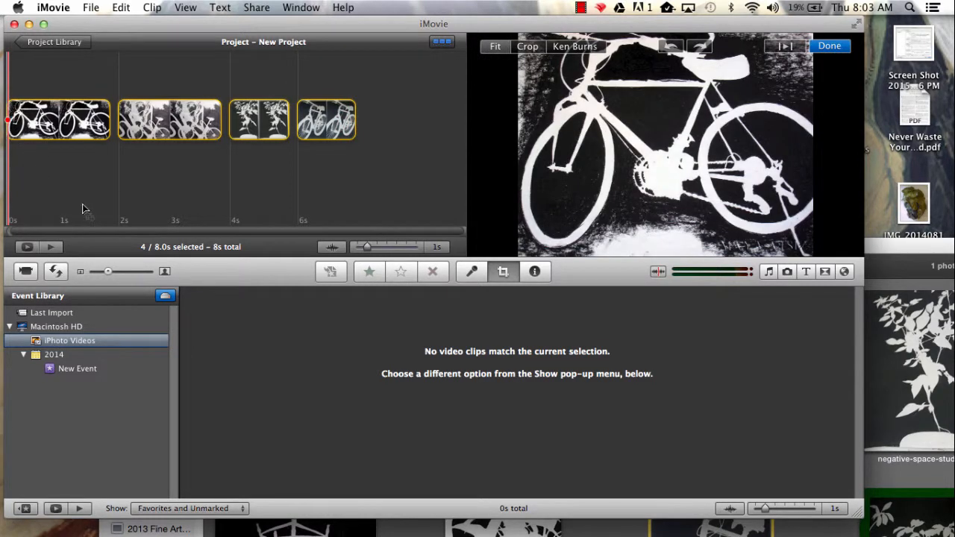
Step: Switch to Reminders and check off "iMovie, adjust Duration" and "Adjust crop to "FIT"" in the Making Your Video list
{"action": "left_click", "coordinate": [171, 484]}
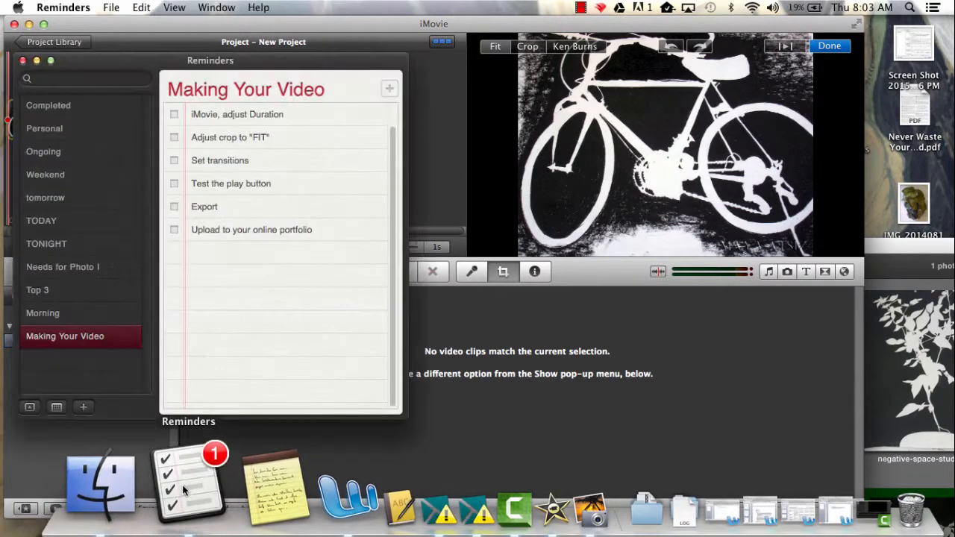
{"action": "left_click", "coordinate": [174, 115]}
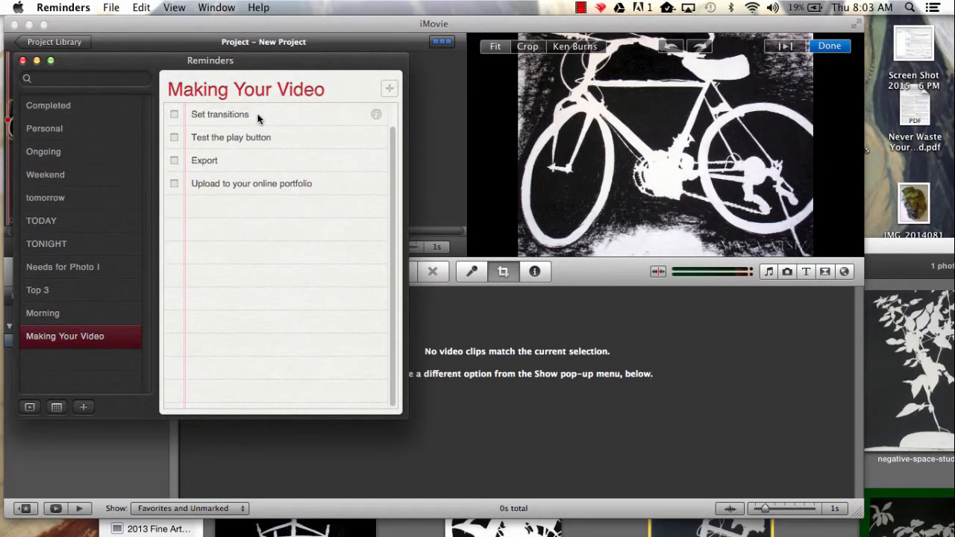
Step: Switch to iMovie and insert a Cross Dissolve transition between each pair of neighbouring clips in the project
{"action": "left_click", "coordinate": [441, 115]}
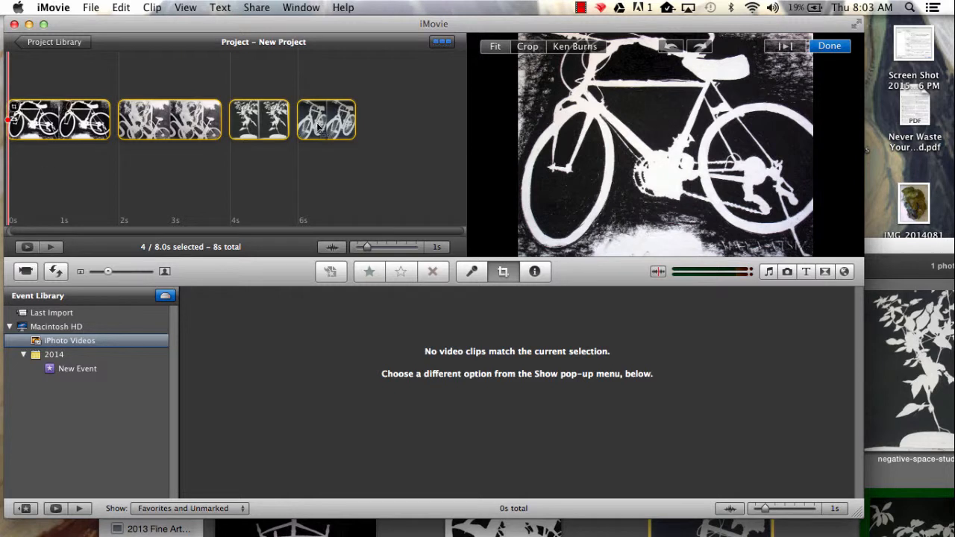
{"action": "left_click", "coordinate": [843, 272]}
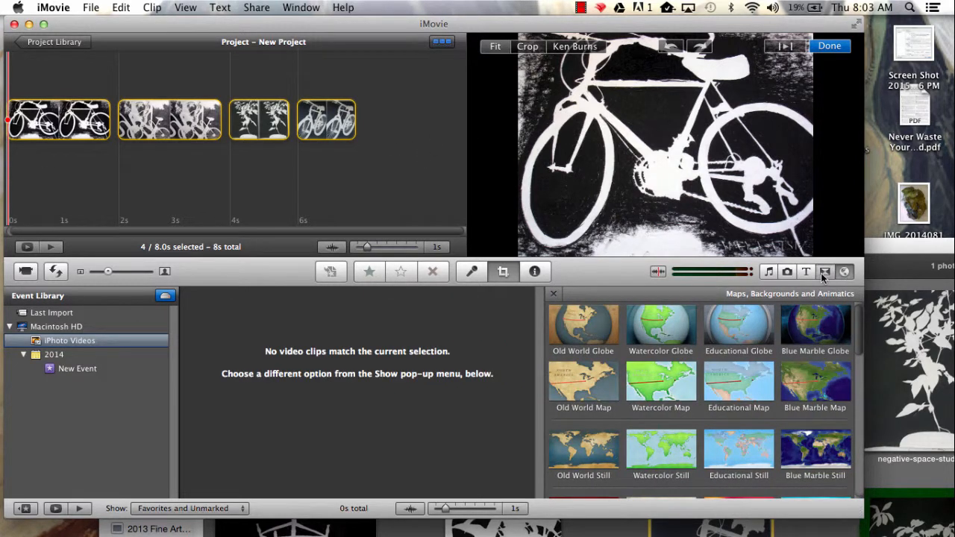
{"action": "left_click", "coordinate": [825, 271]}
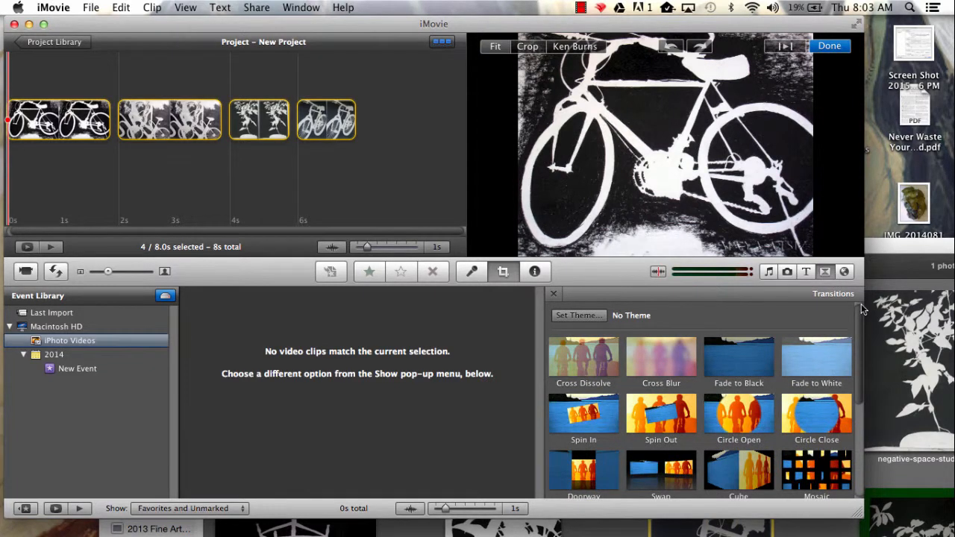
{"action": "left_click_drag", "start_coordinate": [862, 314], "coordinate": [862, 286]}
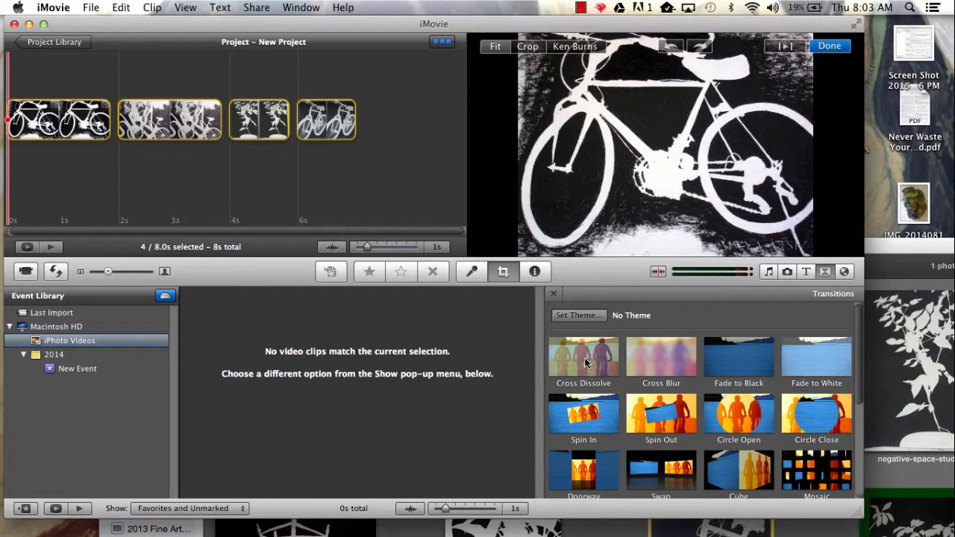
{"action": "left_click_drag", "start_coordinate": [585, 362], "coordinate": [120, 128]}
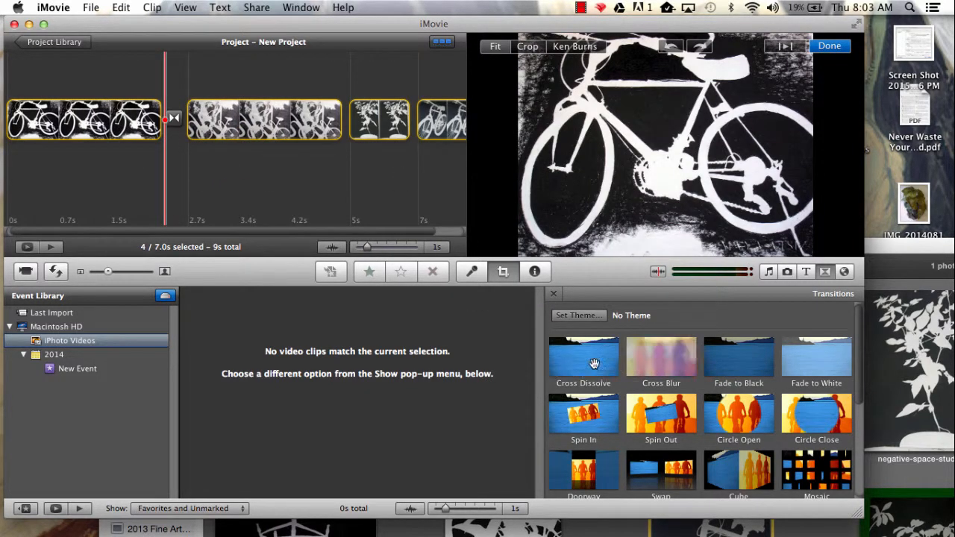
{"action": "mouse_move", "coordinate": [584, 362]}
{"action": "left_mouse_down"}
{"action": "mouse_move", "coordinate": [388, 181]}
{"action": "mouse_move", "coordinate": [348, 119]}
{"action": "left_mouse_up"}
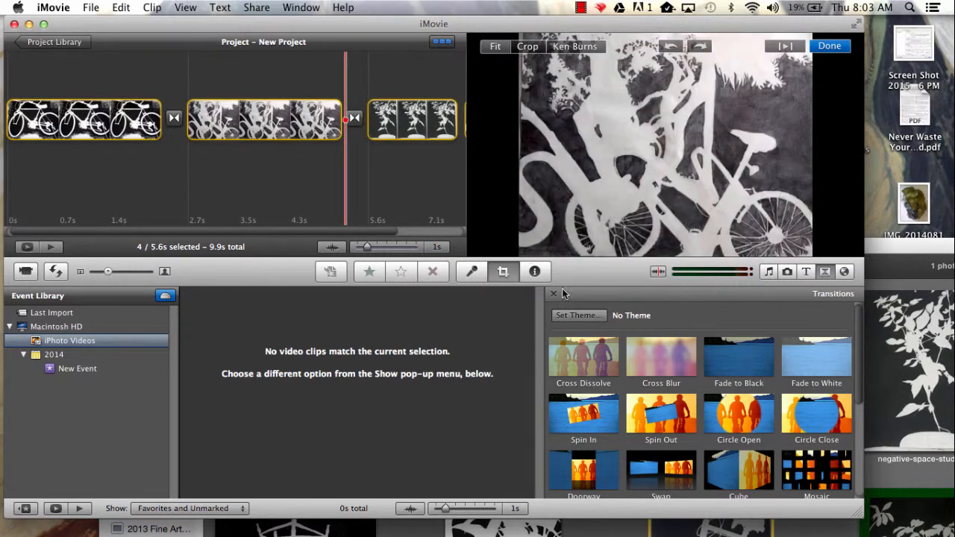
{"action": "left_click_drag", "start_coordinate": [583, 358], "coordinate": [453, 113]}
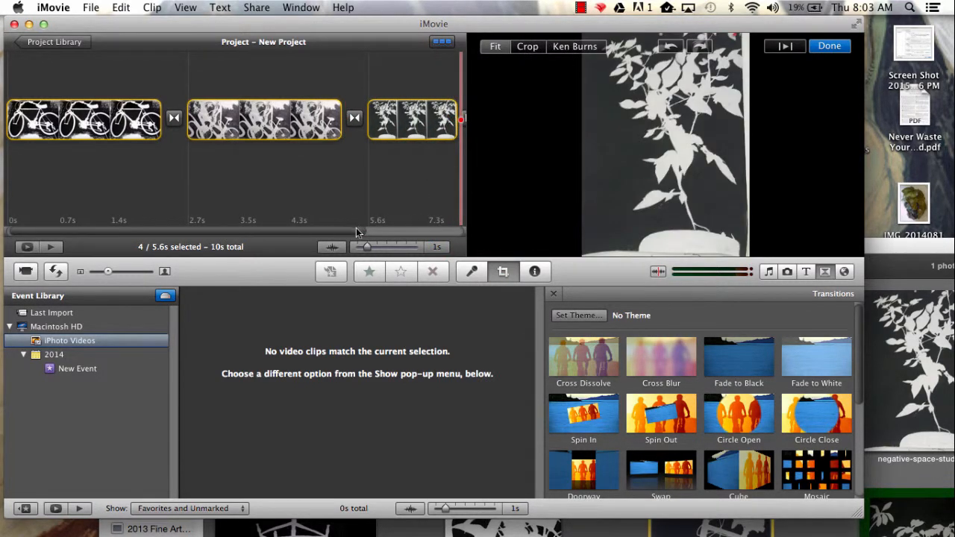
Step: Deselect the clips and play the project from the first bicycle clip to preview the Cross Dissolve transitions
{"action": "left_click_drag", "start_coordinate": [356, 231], "coordinate": [387, 195]}
{"action": "left_click", "coordinate": [73, 186]}
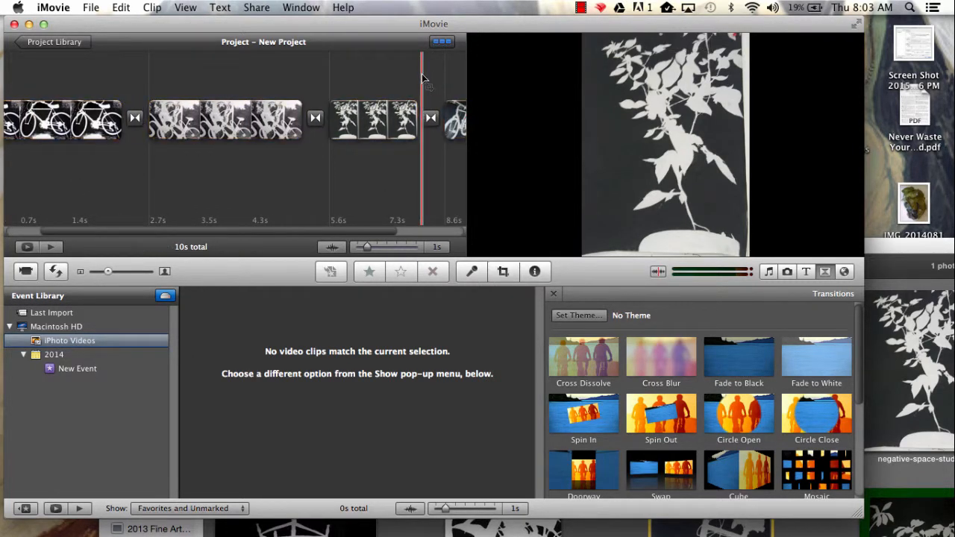
{"action": "right_click", "coordinate": [53, 171]}
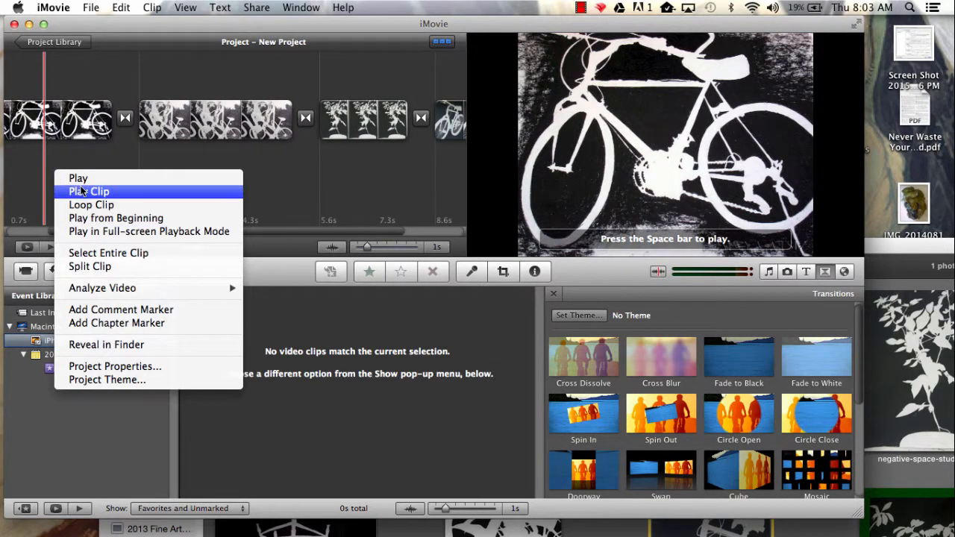
{"action": "left_click", "coordinate": [22, 203]}
{"action": "left_click", "coordinate": [50, 247]}
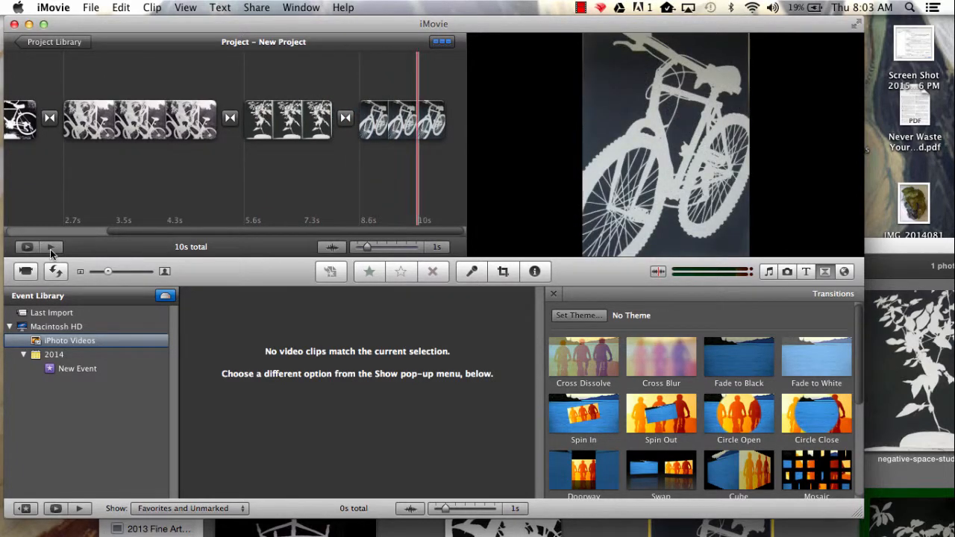
Step: Set the first transition's duration to 1 second, applied to all transitions, and play the project to check it
{"action": "left_click", "coordinate": [49, 129]}
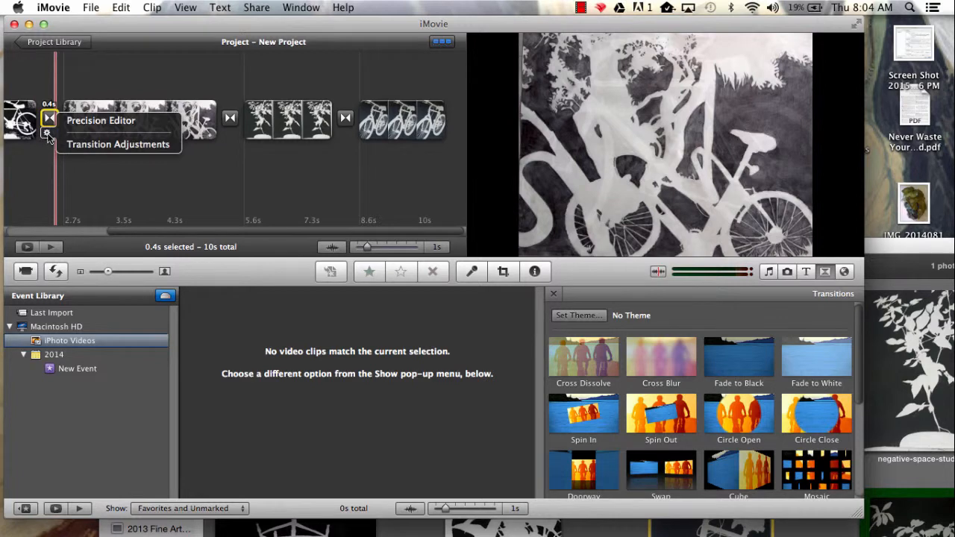
{"action": "left_click", "coordinate": [83, 145]}
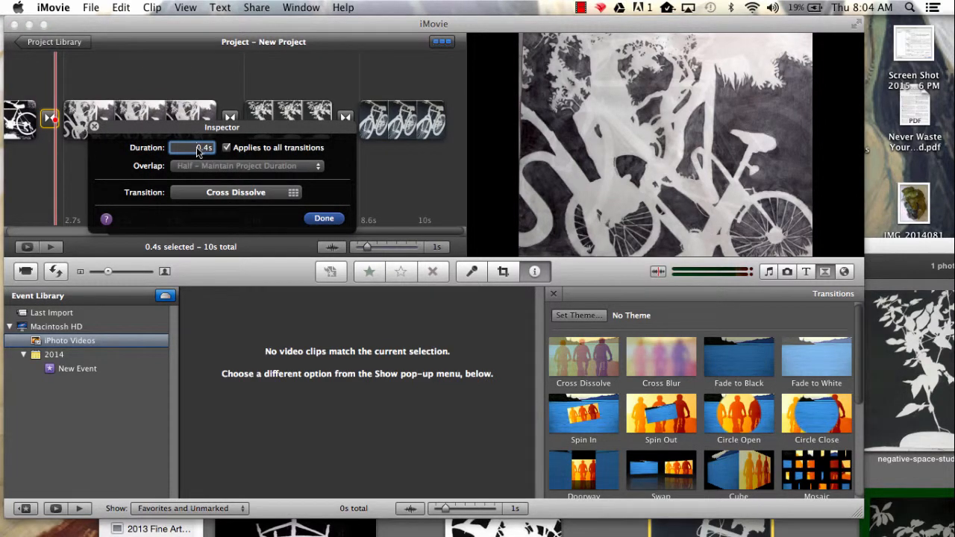
{"action": "left_click_drag", "start_coordinate": [192, 149], "coordinate": [218, 149]}
{"action": "type", "text": "1"}
{"action": "left_click", "coordinate": [332, 218]}
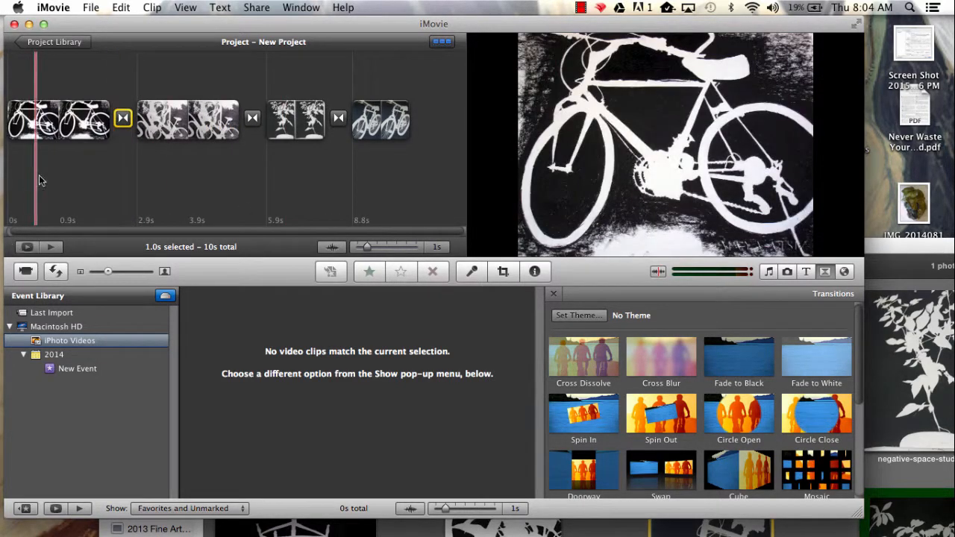
{"action": "left_click", "coordinate": [50, 248]}
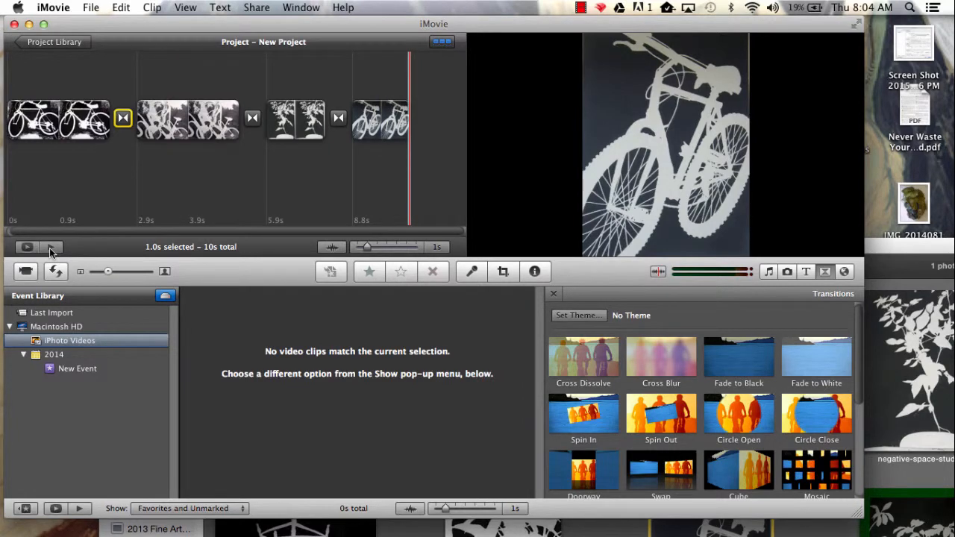
{"action": "left_click", "coordinate": [50, 247]}
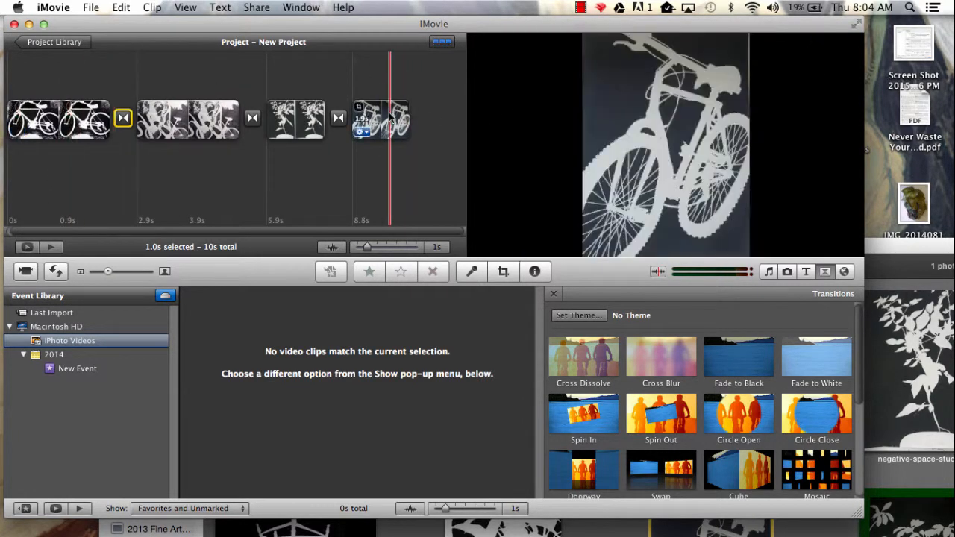
Step: Inspect the duration setting of the last bicycle clip in the project and close its inspector
{"action": "left_click", "coordinate": [396, 122]}
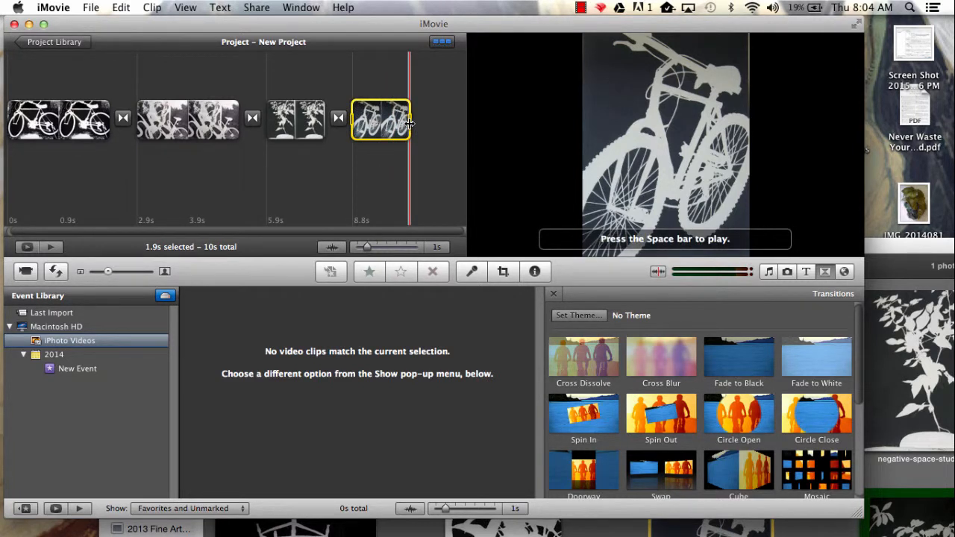
{"action": "left_click", "coordinate": [534, 271]}
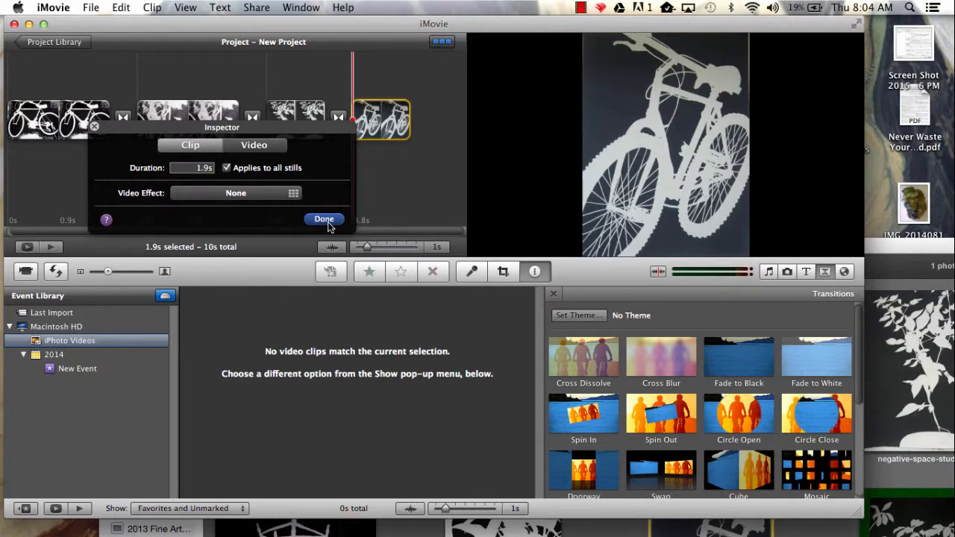
{"action": "left_click", "coordinate": [323, 219]}
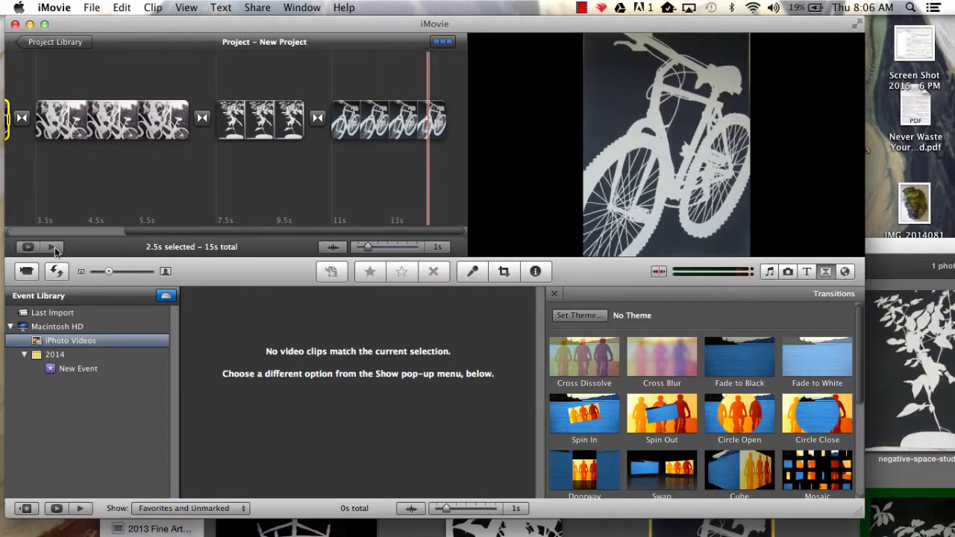
Step: Switch to Reminders and check off "Set transitions" and "Test the play button" in the Making Your Video list
{"action": "mouse_move", "coordinate": [246, 526]}
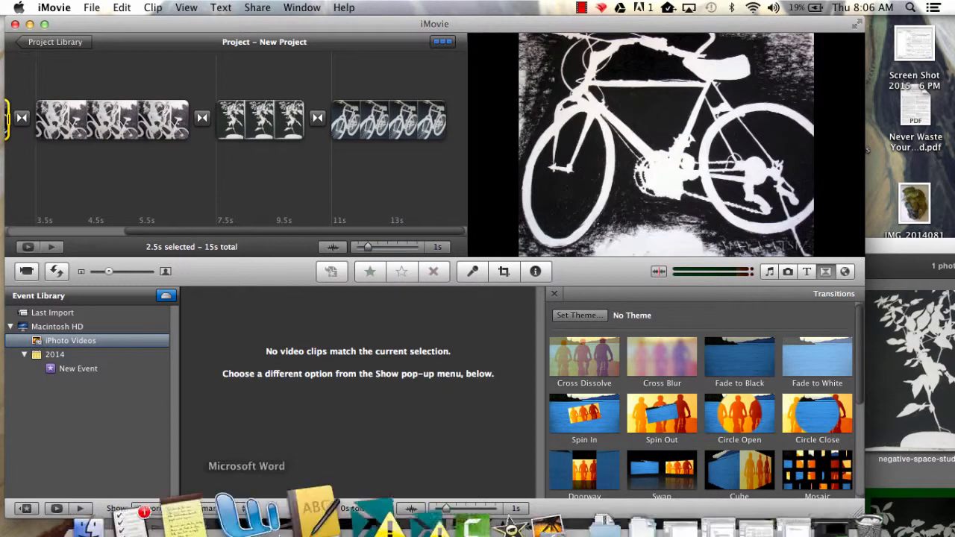
{"action": "left_click", "coordinate": [171, 502]}
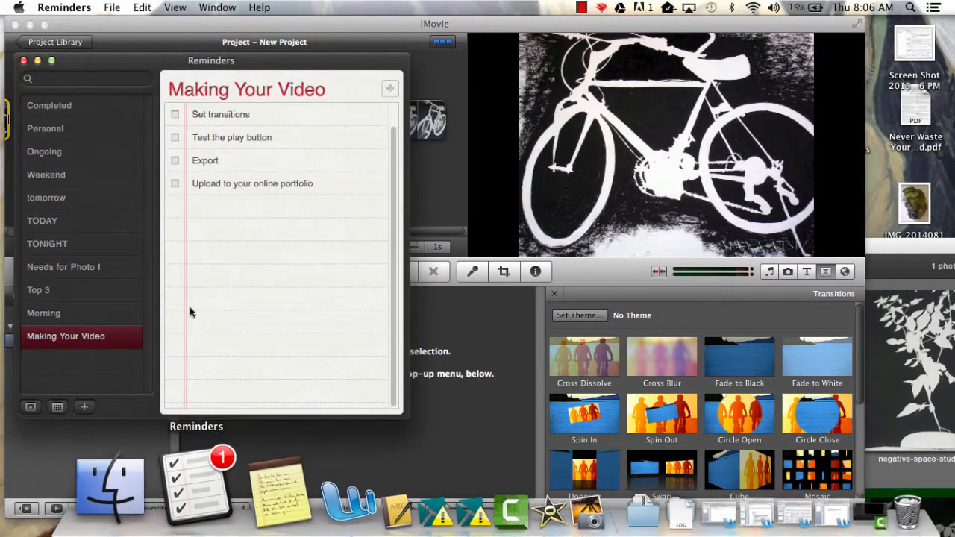
{"action": "left_click", "coordinate": [174, 114]}
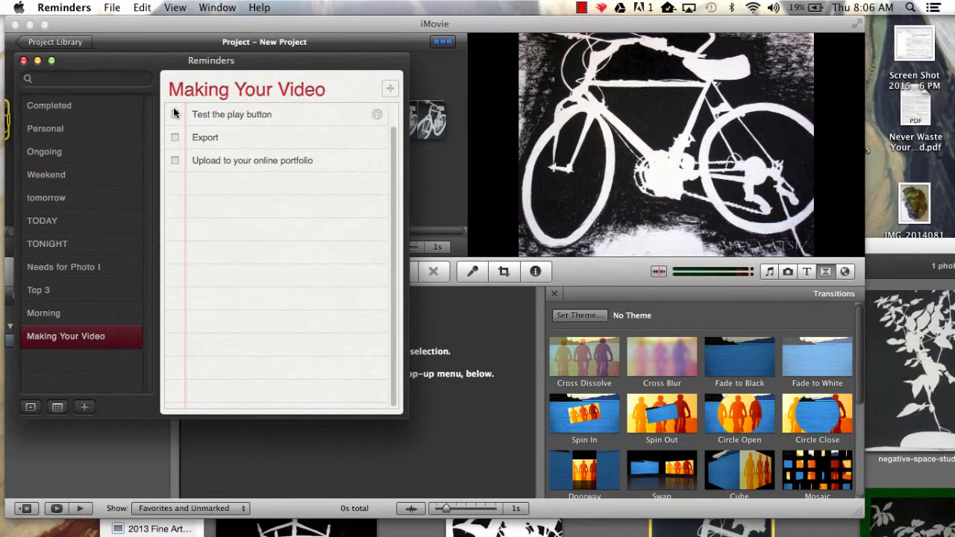
{"action": "left_click", "coordinate": [174, 114]}
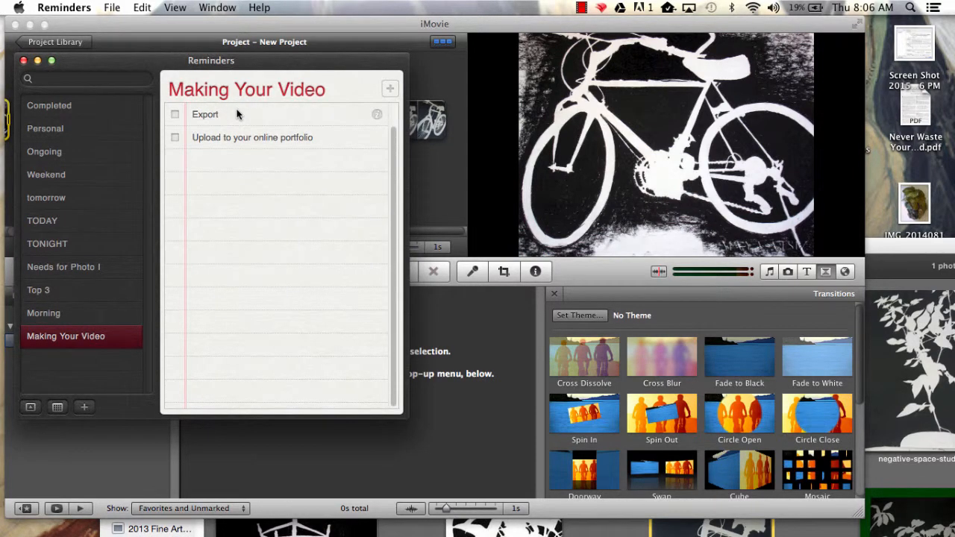
Step: Switch to iMovie and start finalizing the New Project video
{"action": "left_click", "coordinate": [439, 168]}
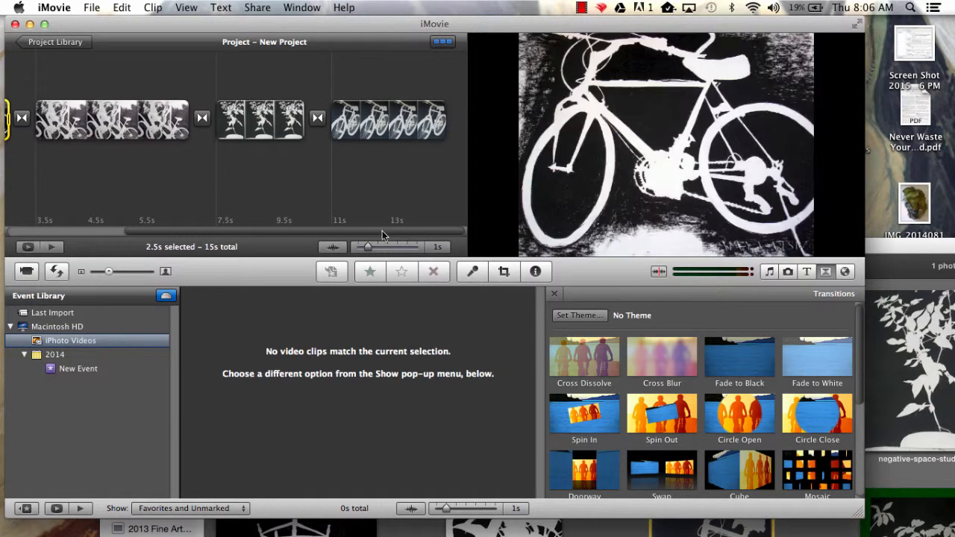
{"action": "left_click_drag", "start_coordinate": [382, 230], "coordinate": [162, 235]}
{"action": "left_click", "coordinate": [91, 8]}
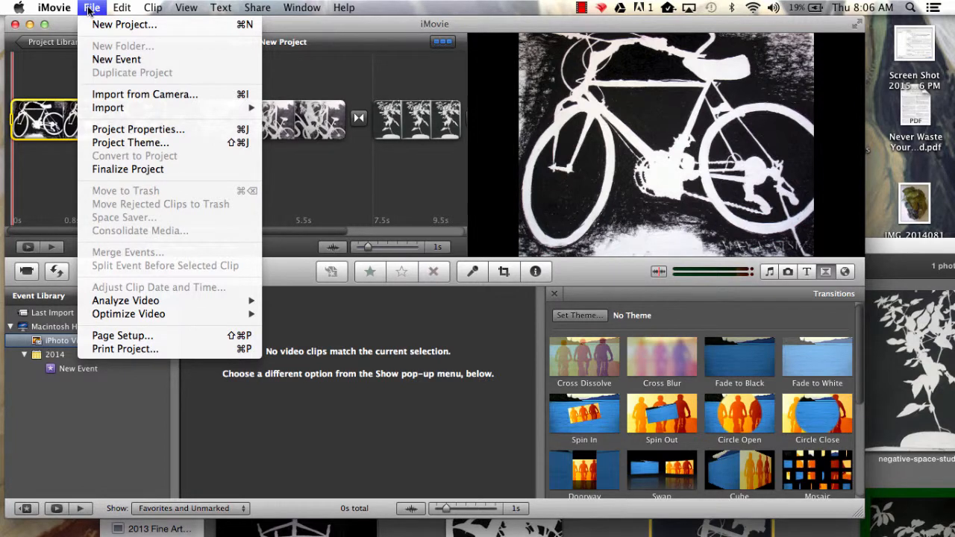
{"action": "left_click", "coordinate": [124, 169]}
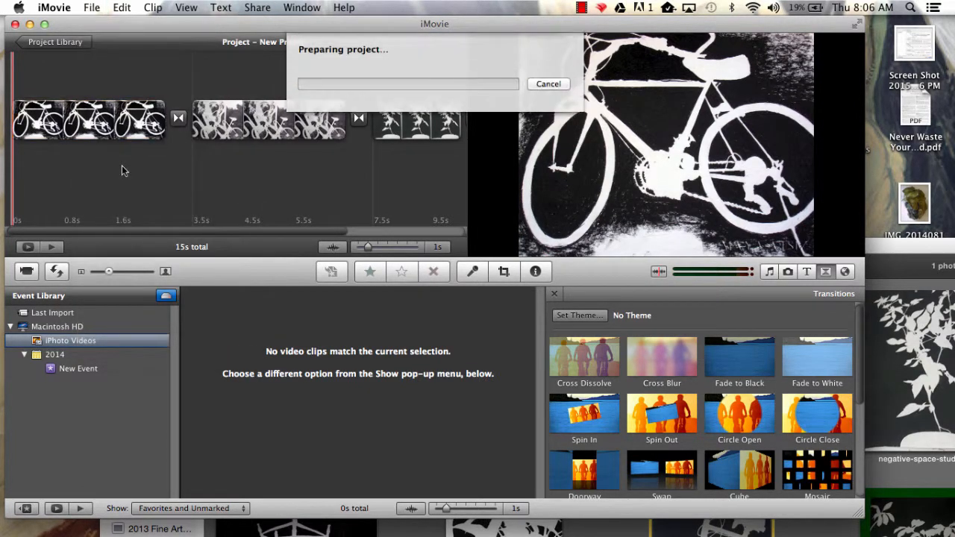